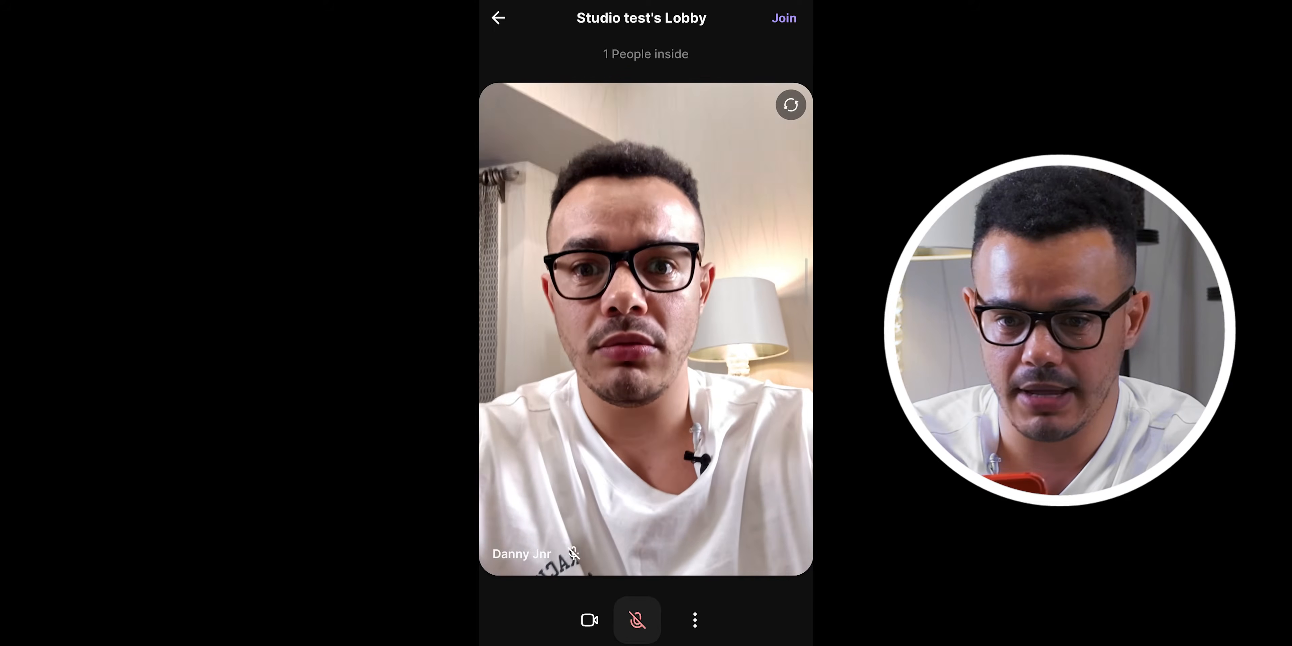
# Join the Studio test session from its lobby with the microphone muted.
pyautogui.click(784, 18)
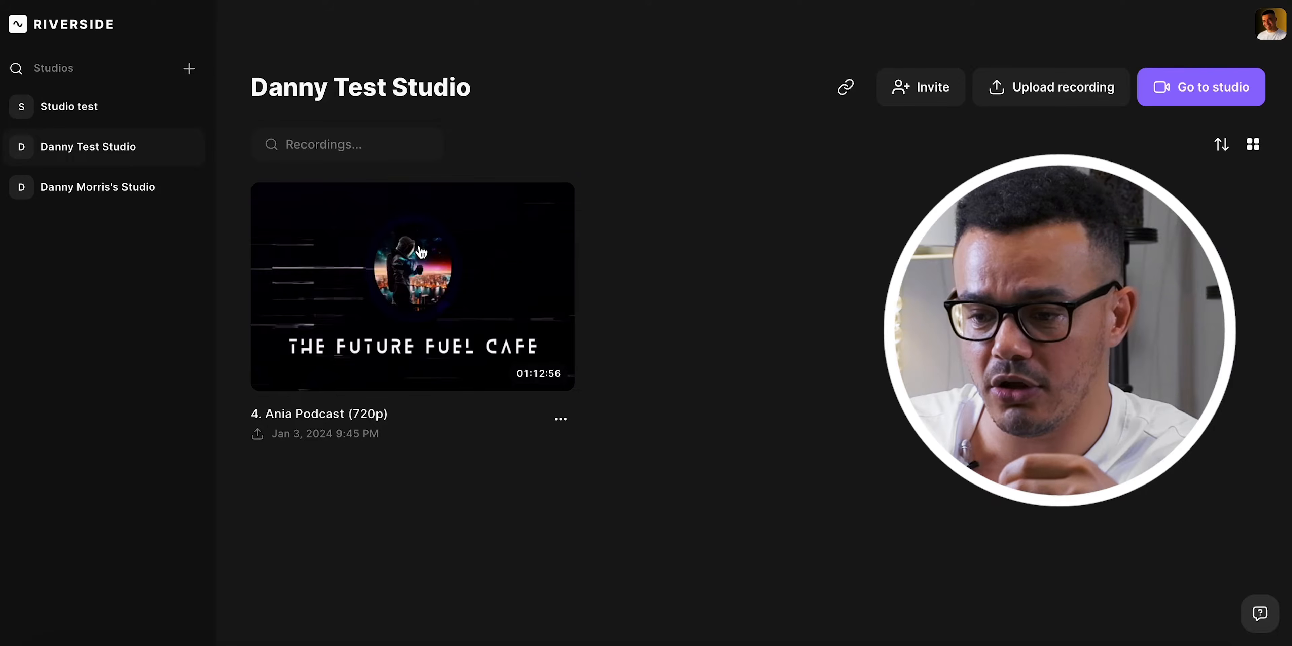
# Open the uploaded 720p podcast recording and generate its AI show notes.
pyautogui.click(421, 250)
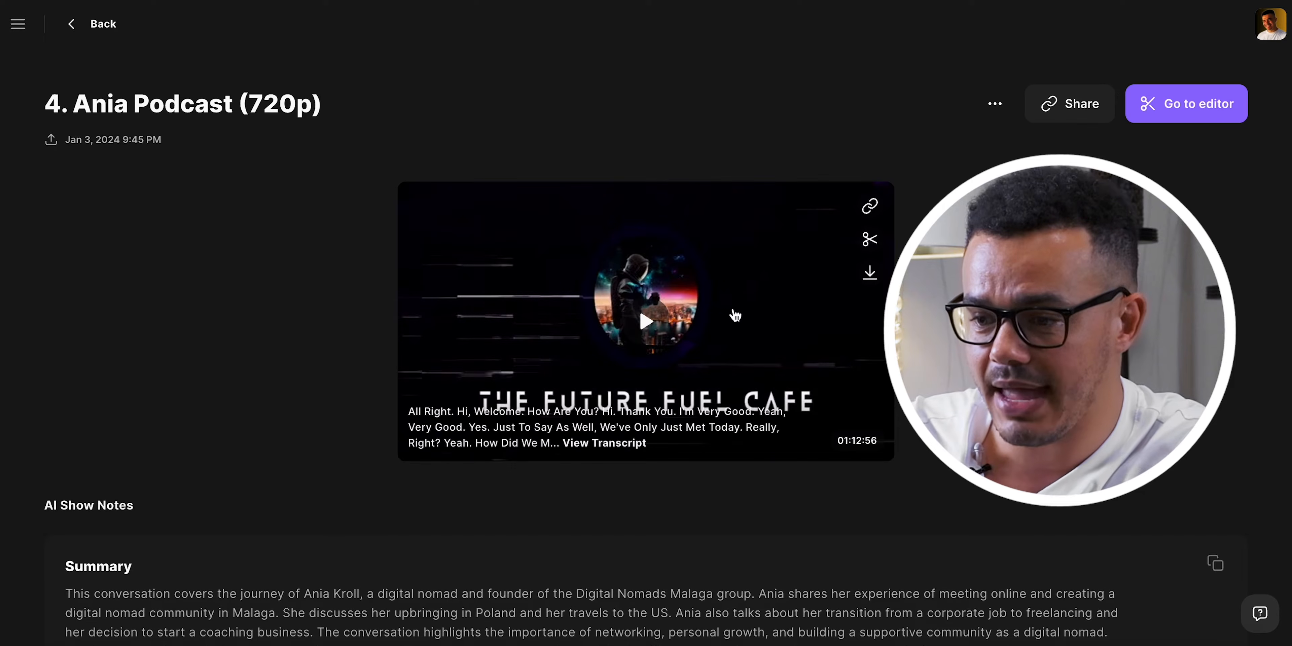
pyautogui.scroll(-1, 646, 387)
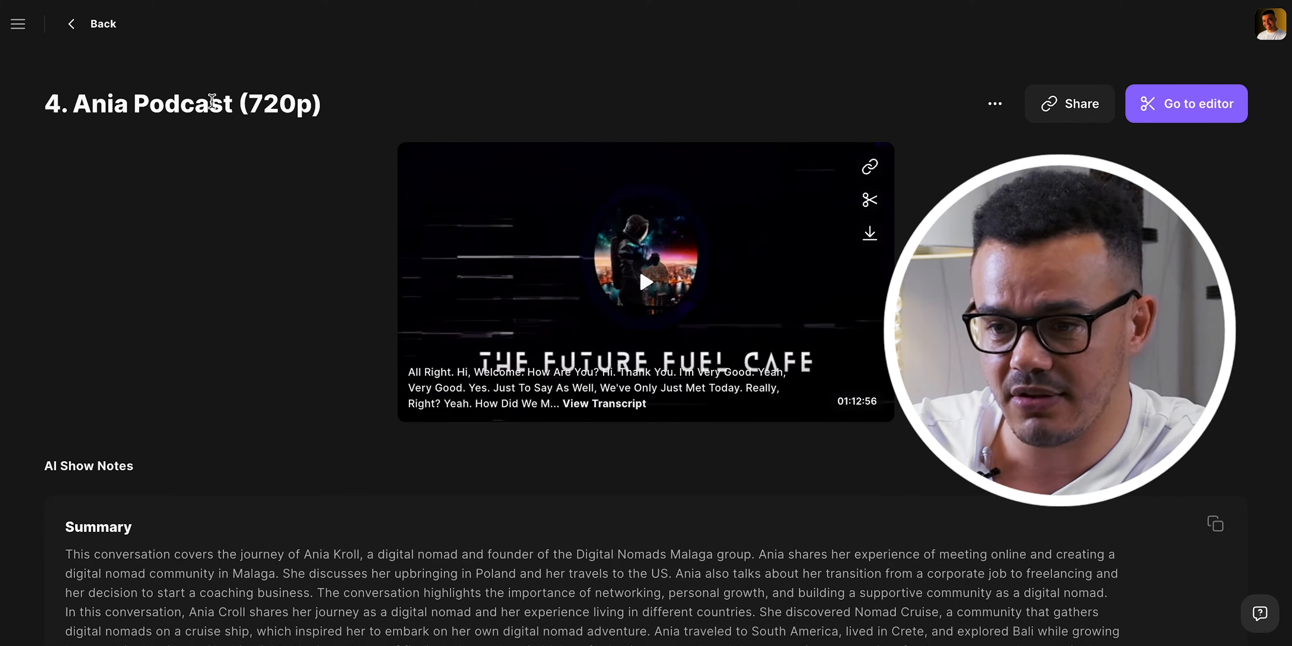
pyautogui.scroll(-1, 646, 386)
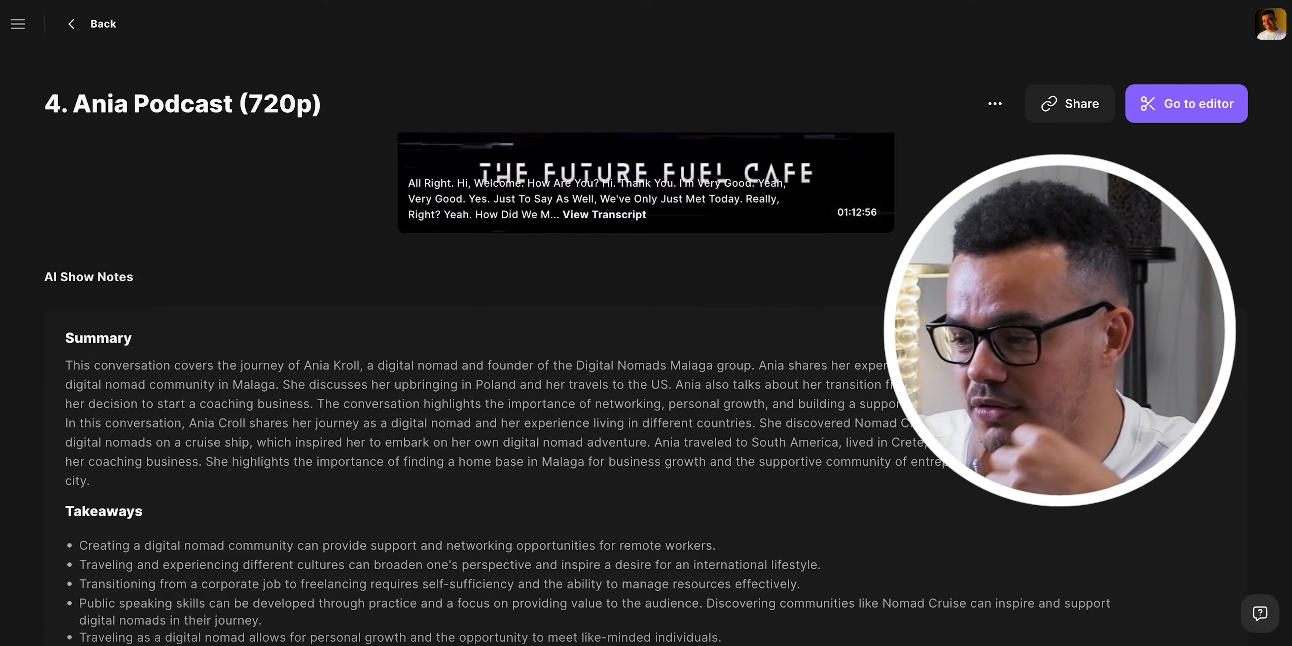
pyautogui.scroll(-3, 646, 386)
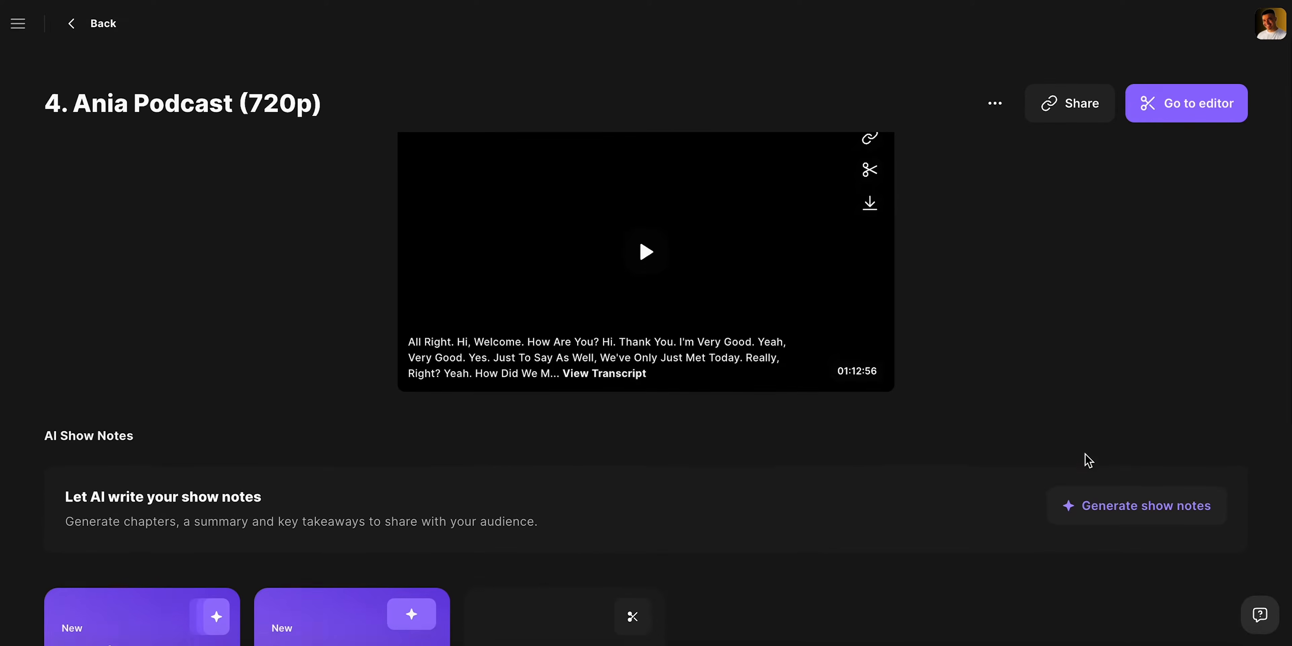
pyautogui.scroll(-3, 1087, 458)
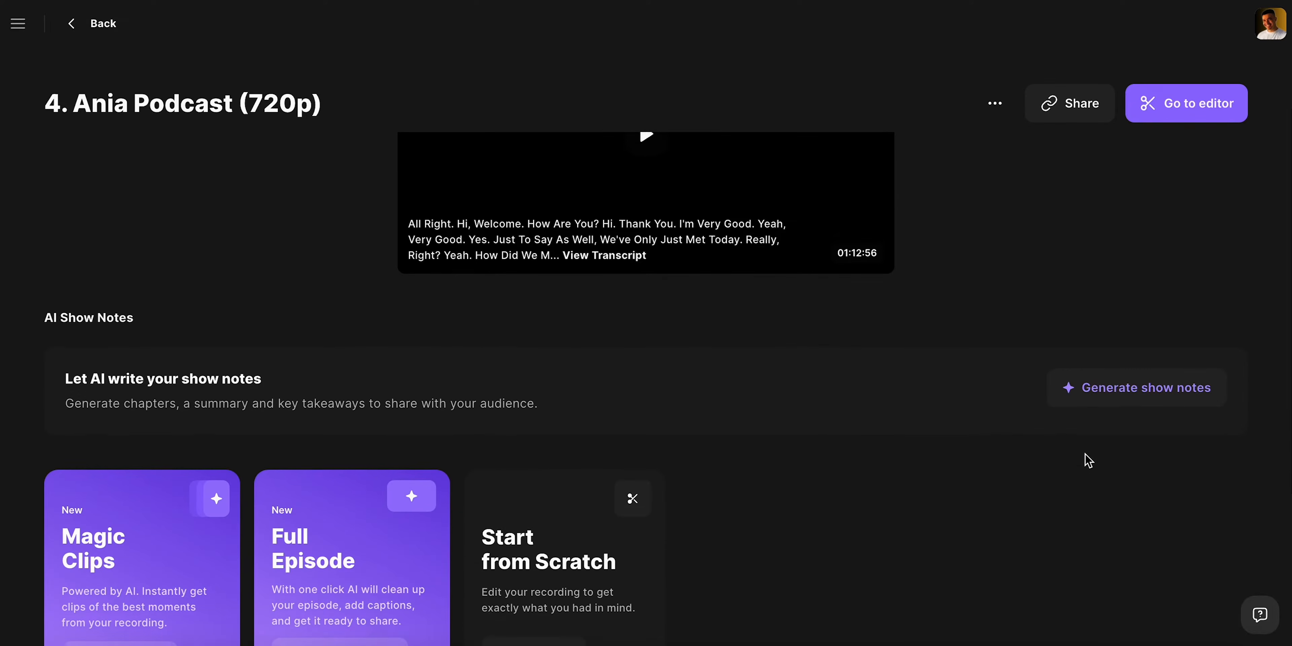
pyautogui.click(1126, 389)
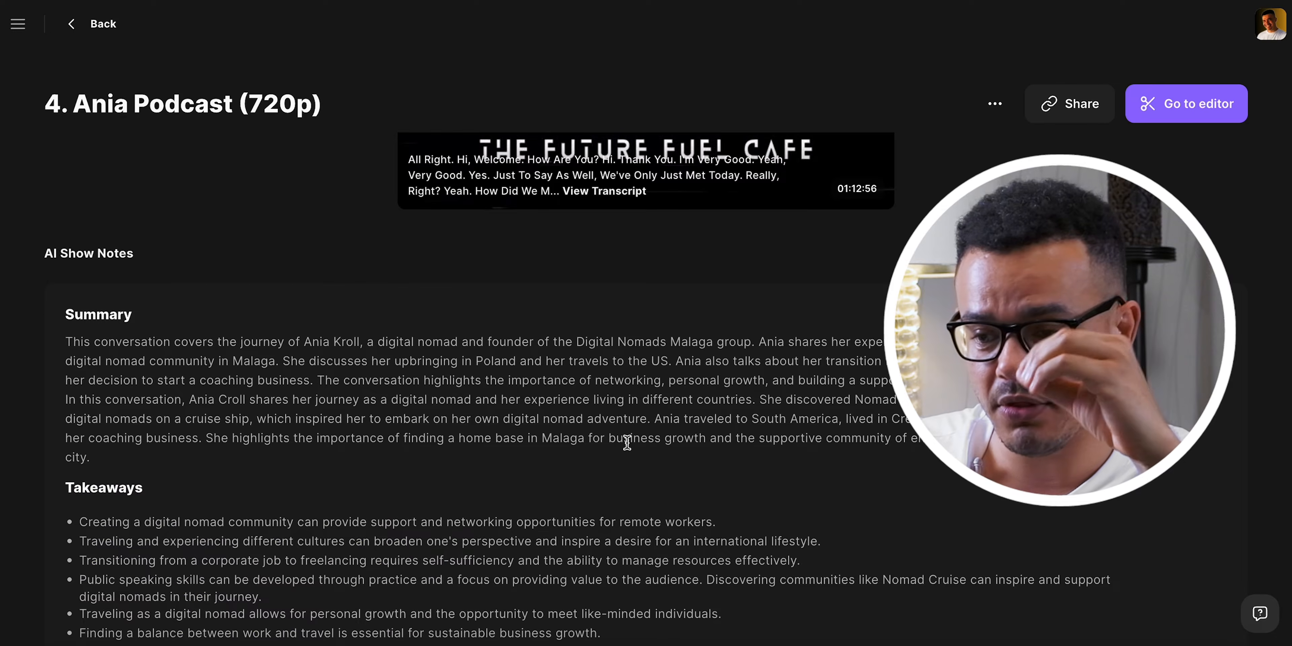
# Examine the summary, takeaways and chapters in the recording's AI show notes.
pyautogui.scroll(-2, 626, 442)
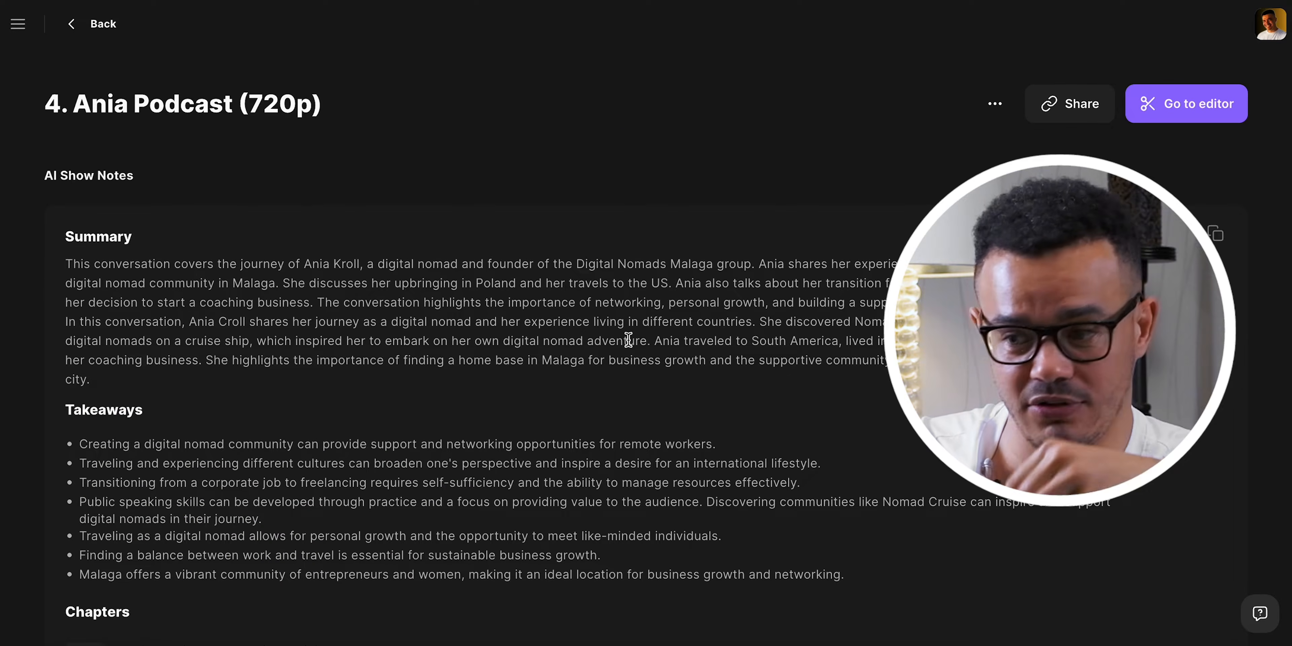
pyautogui.scroll(-1, 628, 340)
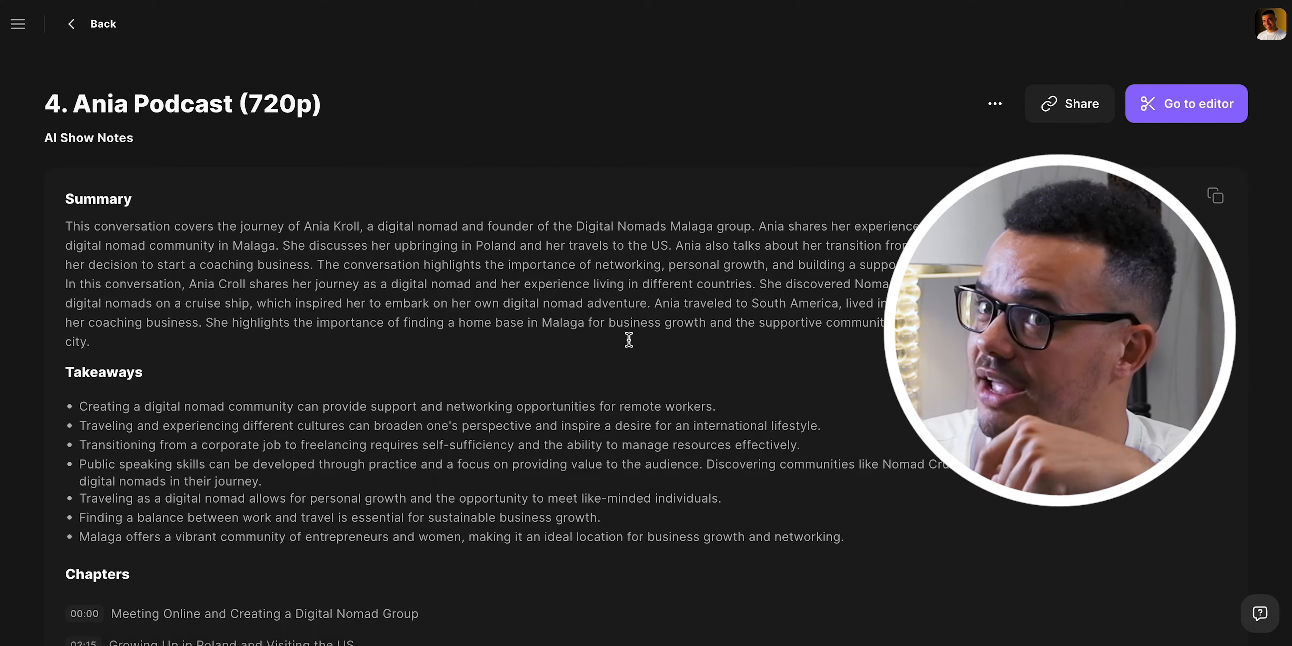
pyautogui.scroll(-2, 629, 340)
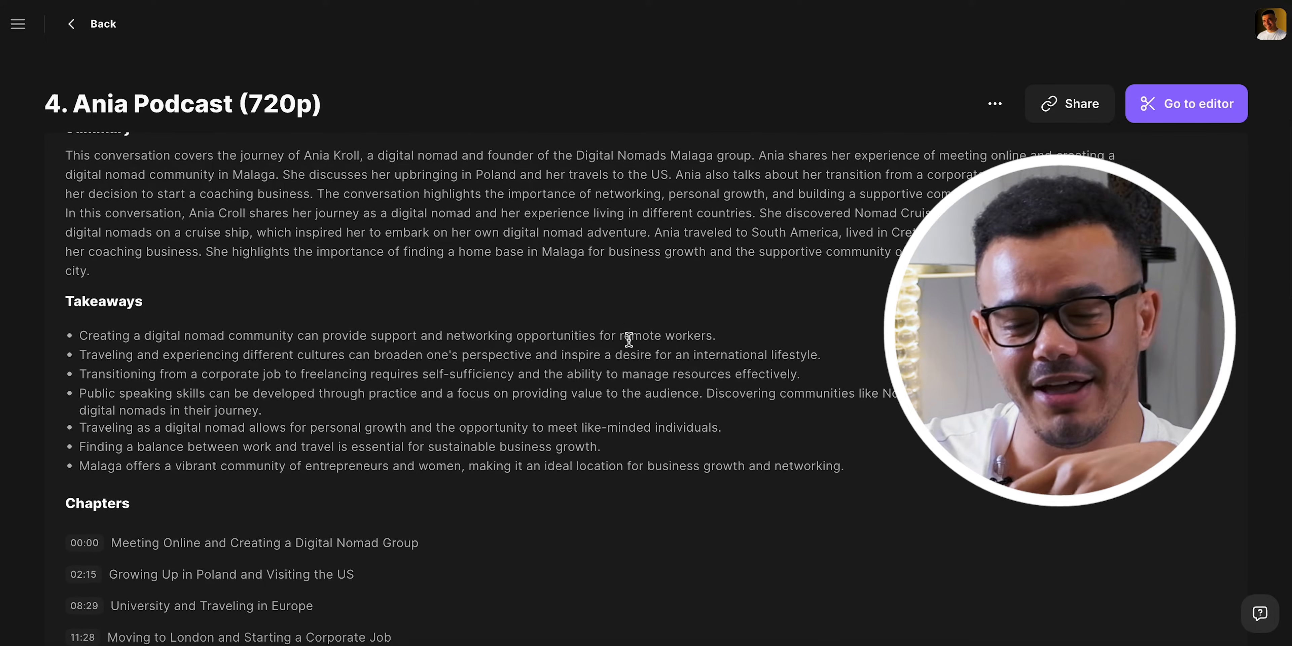
pyautogui.scroll(-3, 628, 344)
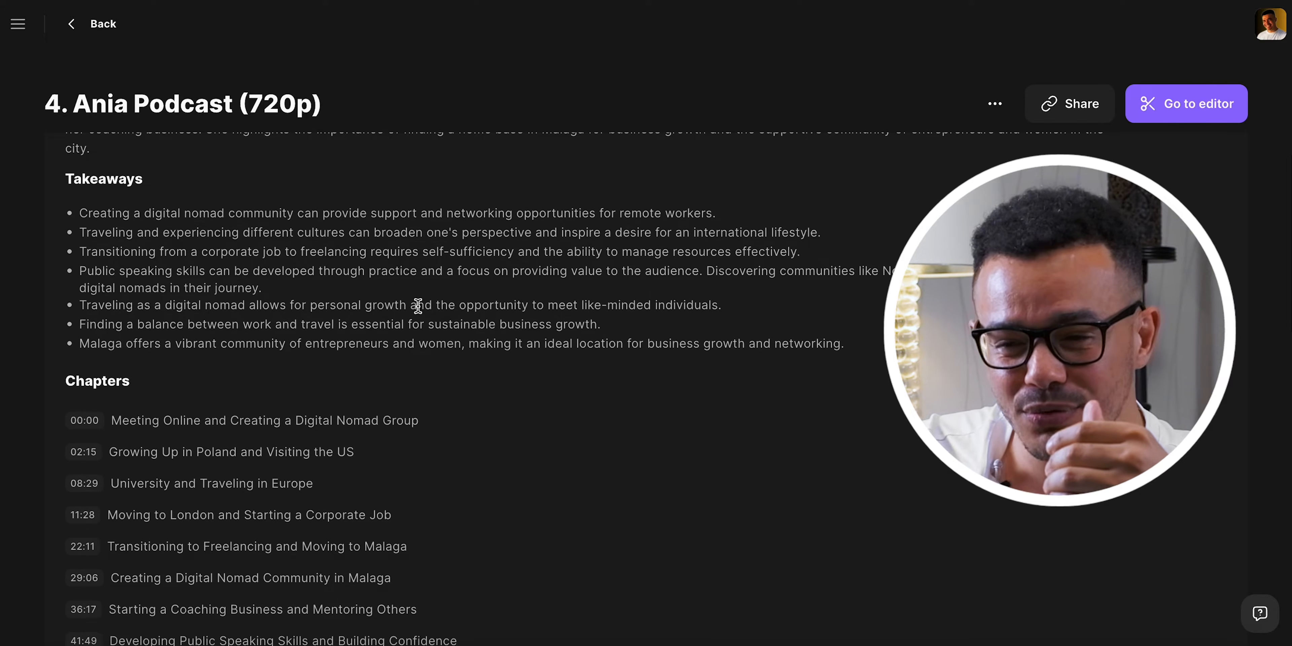
pyautogui.scroll(-1, 347, 232)
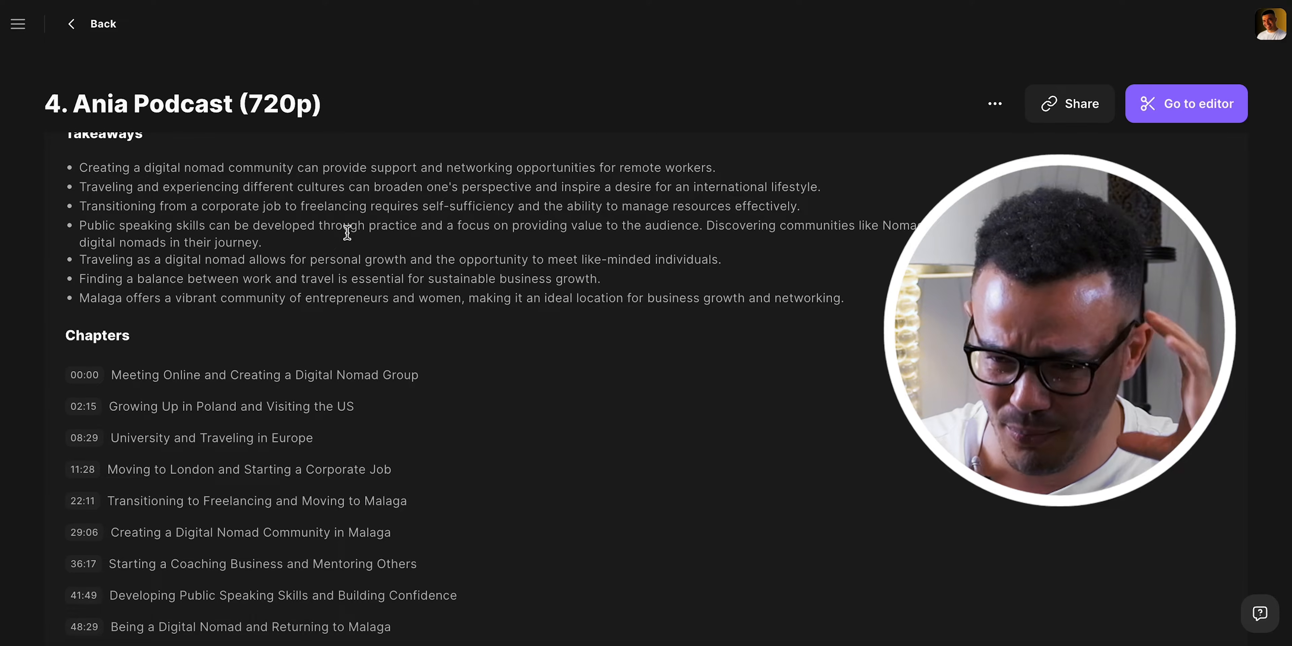
pyautogui.scroll(-3, 347, 232)
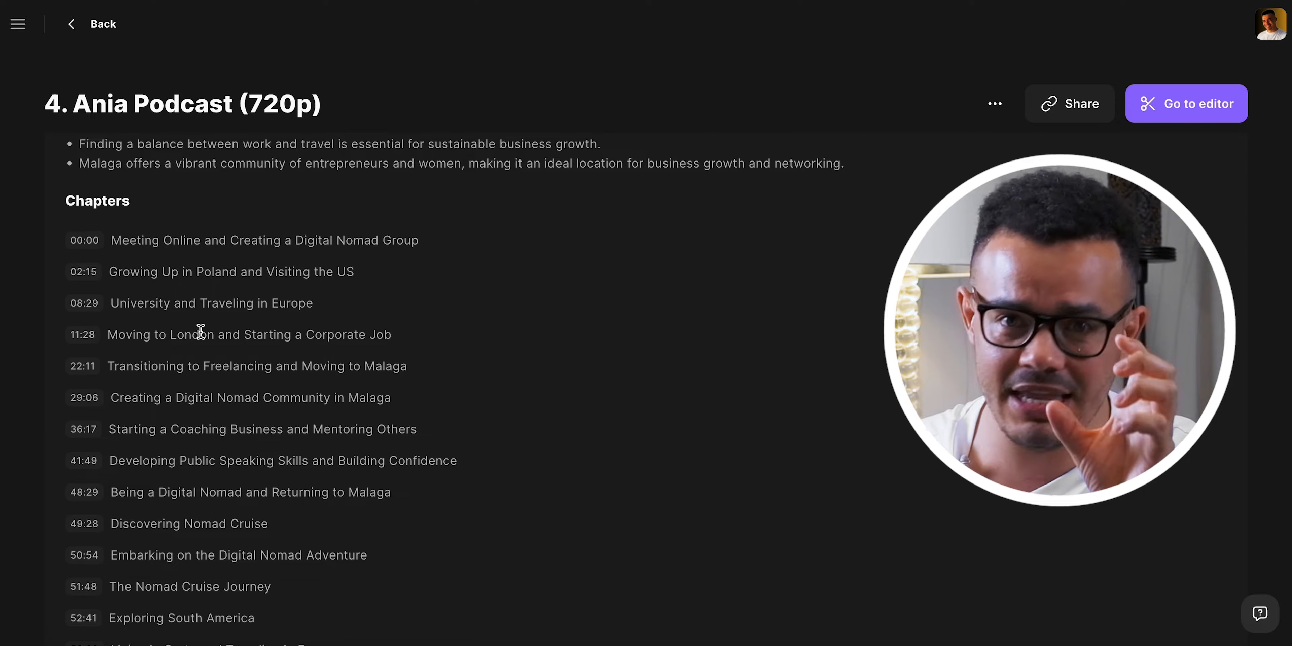
pyautogui.scroll(-2, 218, 355)
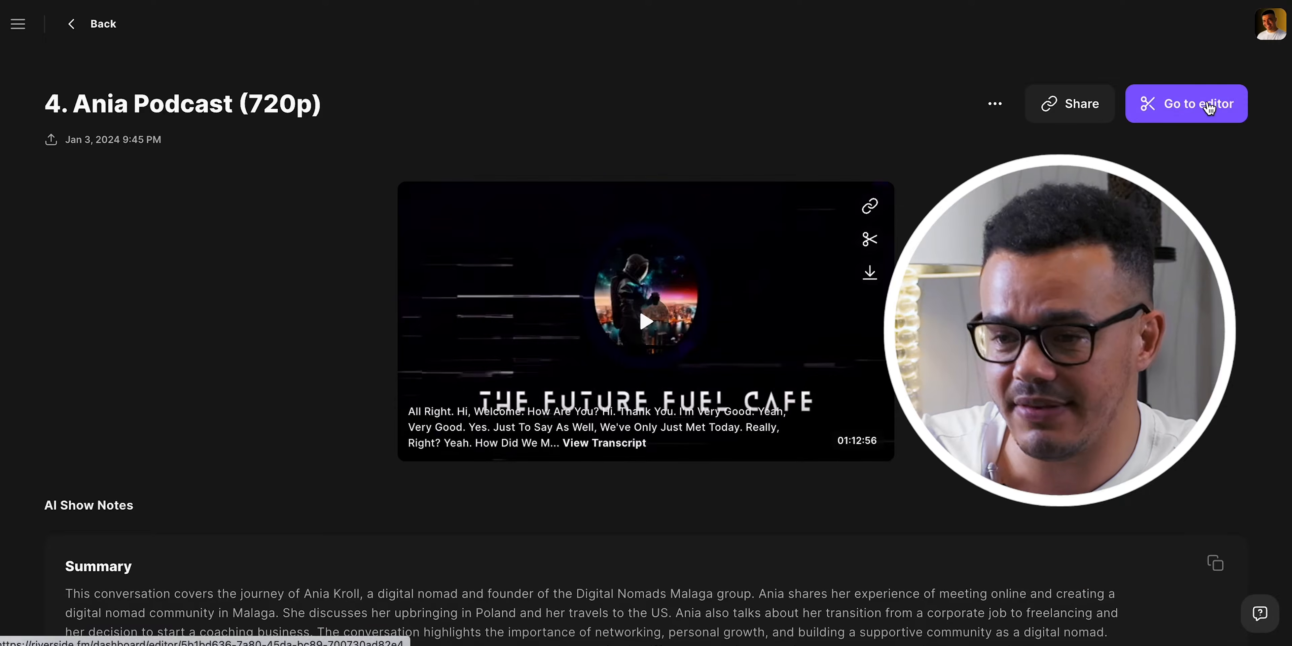
# Open the podcast recording in the editor and try adjusting the start of the timeline clip.
pyautogui.click(1206, 103)
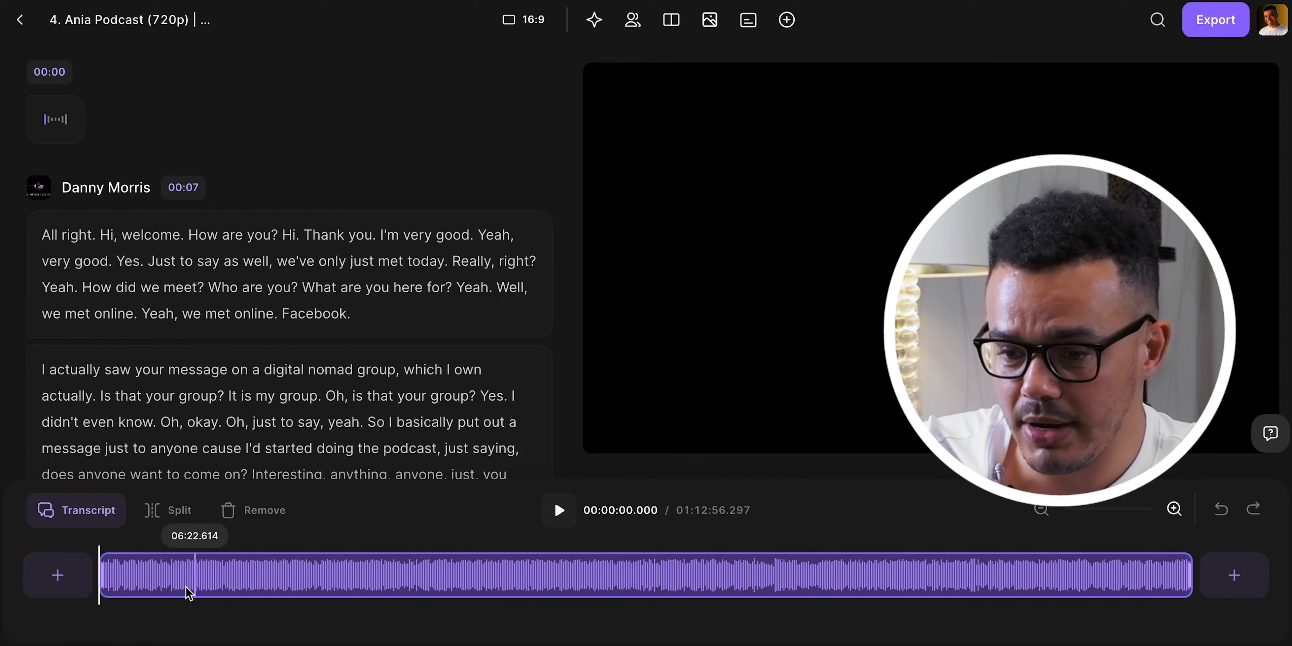
pyautogui.moveTo(101, 578)
pyautogui.mouseDown()
pyautogui.moveTo(132, 578)
pyautogui.moveTo(90, 575)
pyautogui.moveTo(106, 579)
pyautogui.mouseUp()
pyautogui.click(169, 575)
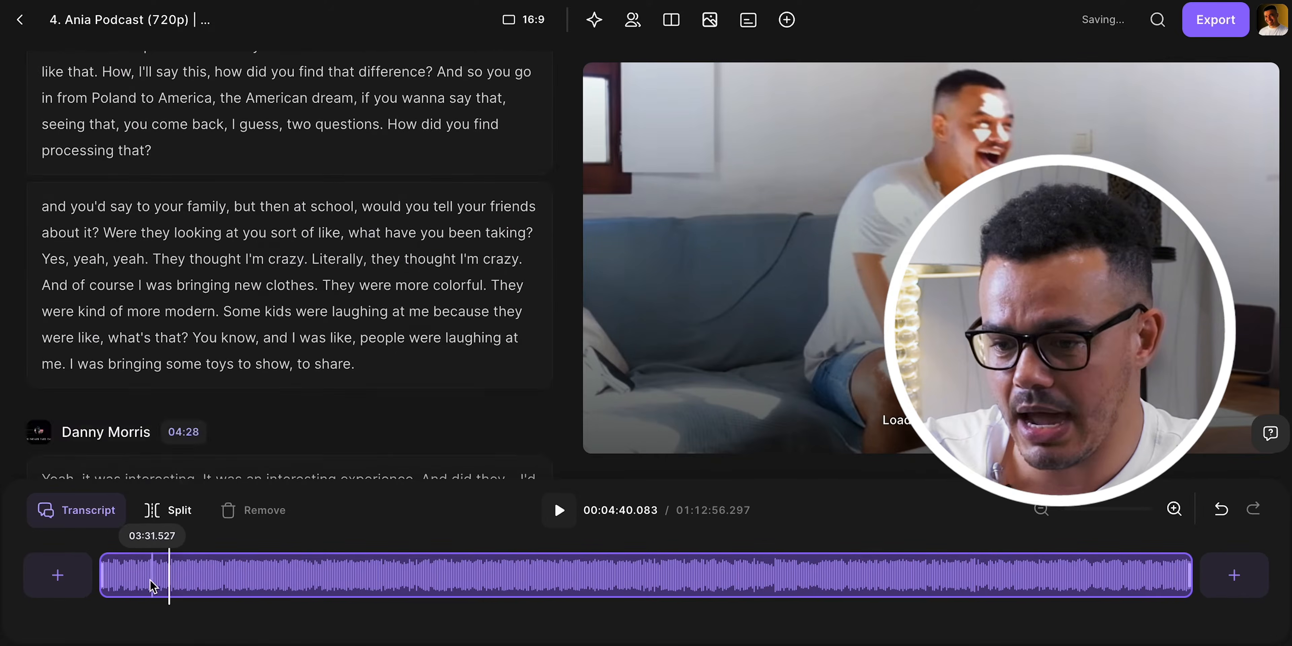
pyautogui.moveTo(103, 576); pyautogui.dragTo(76, 577)
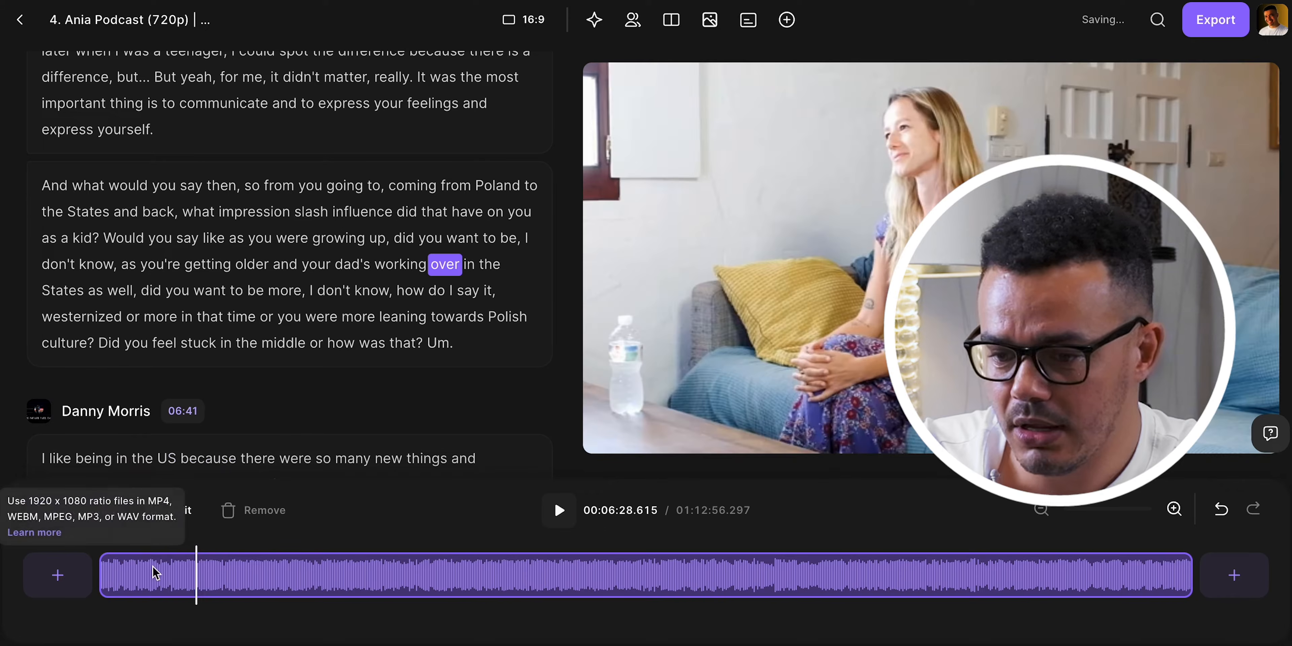
# Check several points of the recording on the timeline and play it from about 2:09.
pyautogui.click(160, 577)
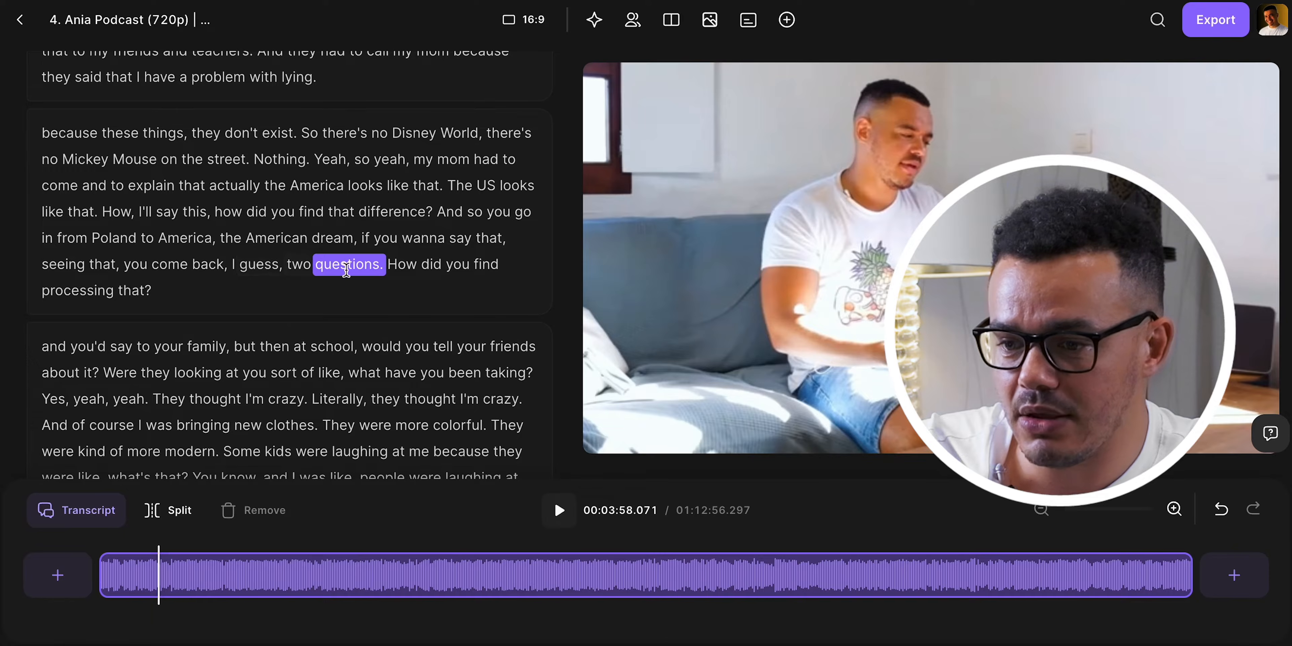
pyautogui.click(349, 583)
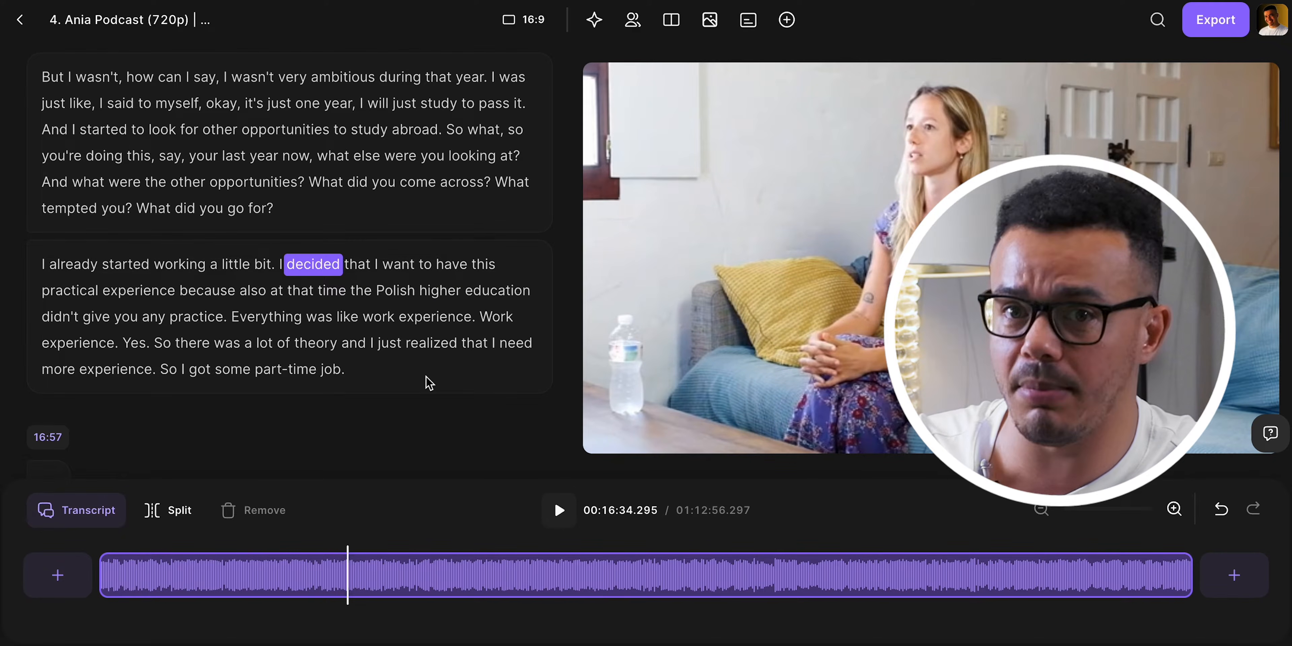
pyautogui.click(134, 576)
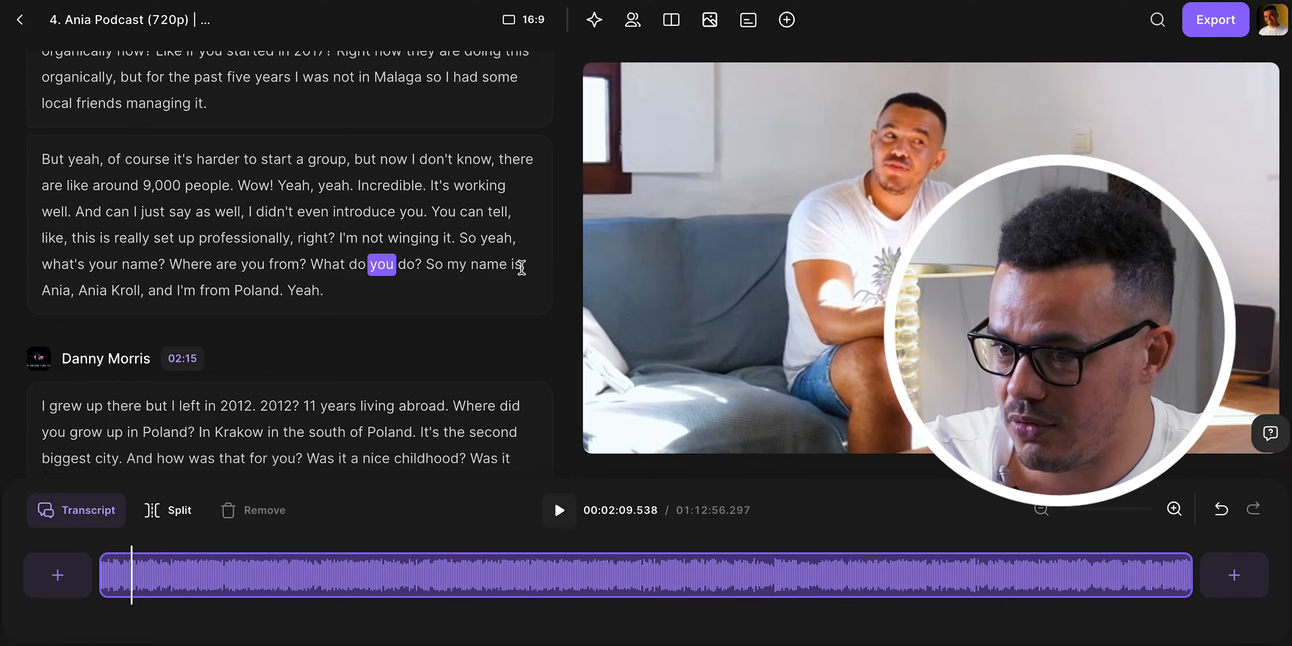
pyautogui.press('space')
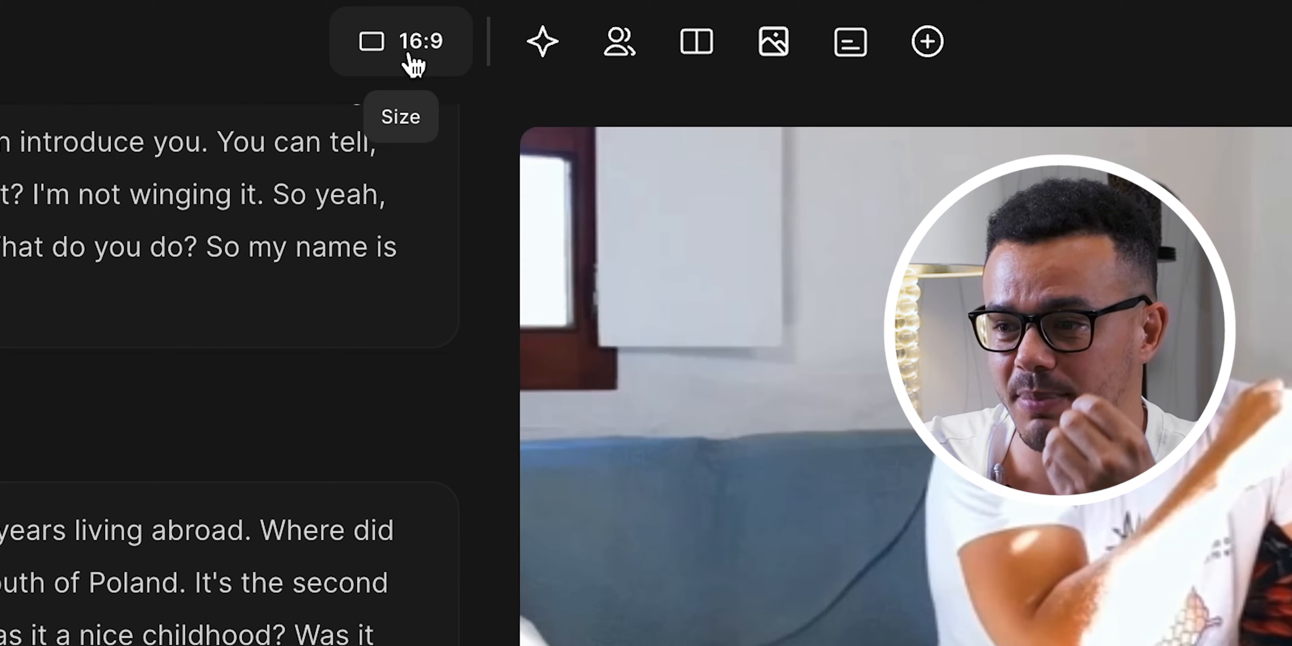
# Examine the available video size options and the Magic Tools without applying any of them.
pyautogui.click(412, 65)
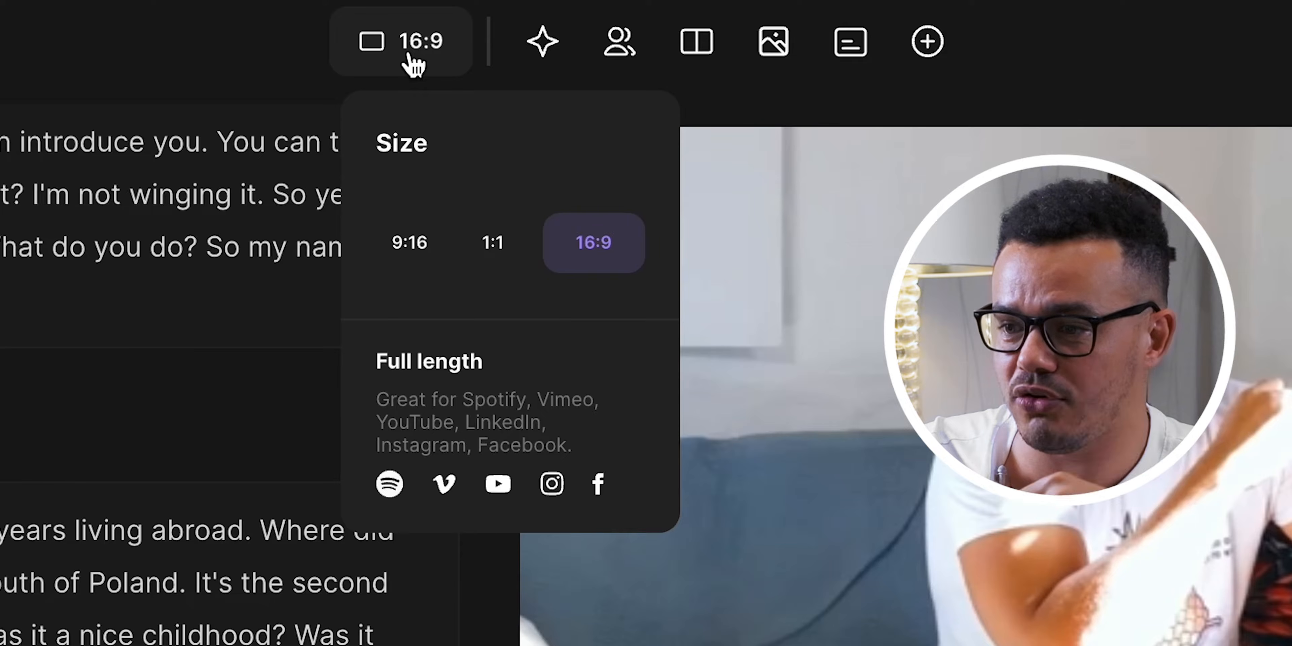
pyautogui.click(200, 21)
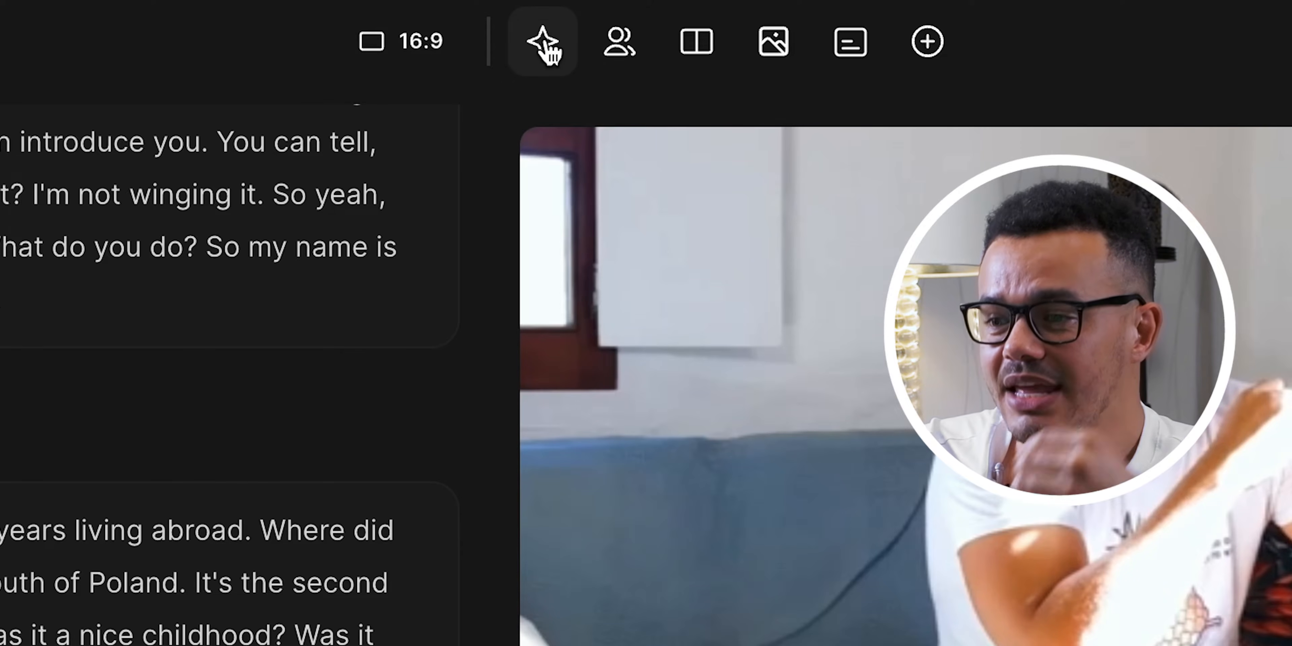
pyautogui.click(547, 46)
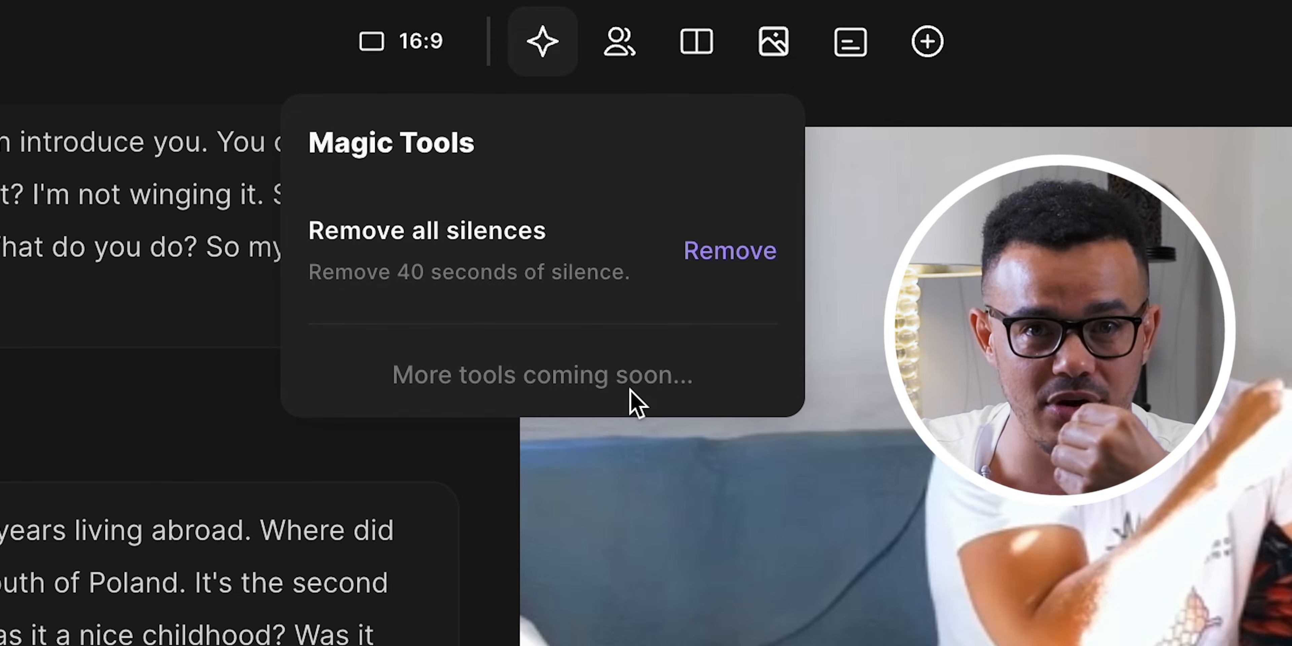
pyautogui.click(1102, 94)
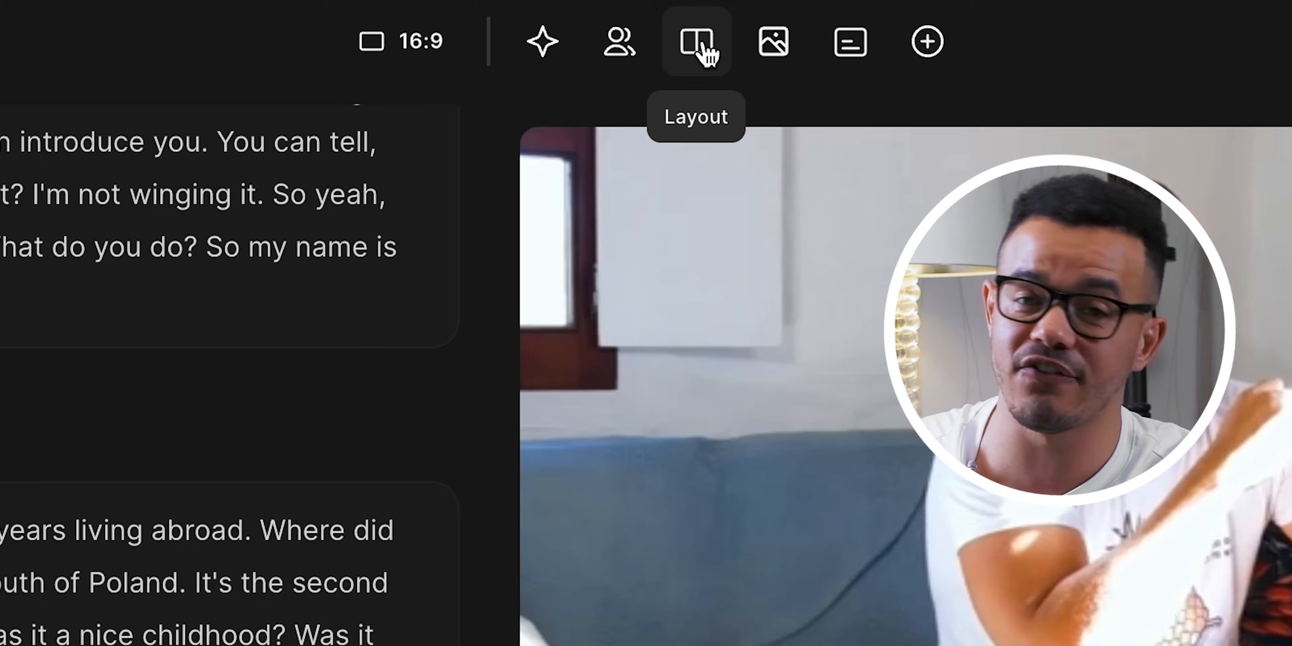
# Add captions in the style with black text on a white box and preview them in playback.
pyautogui.click(776, 48)
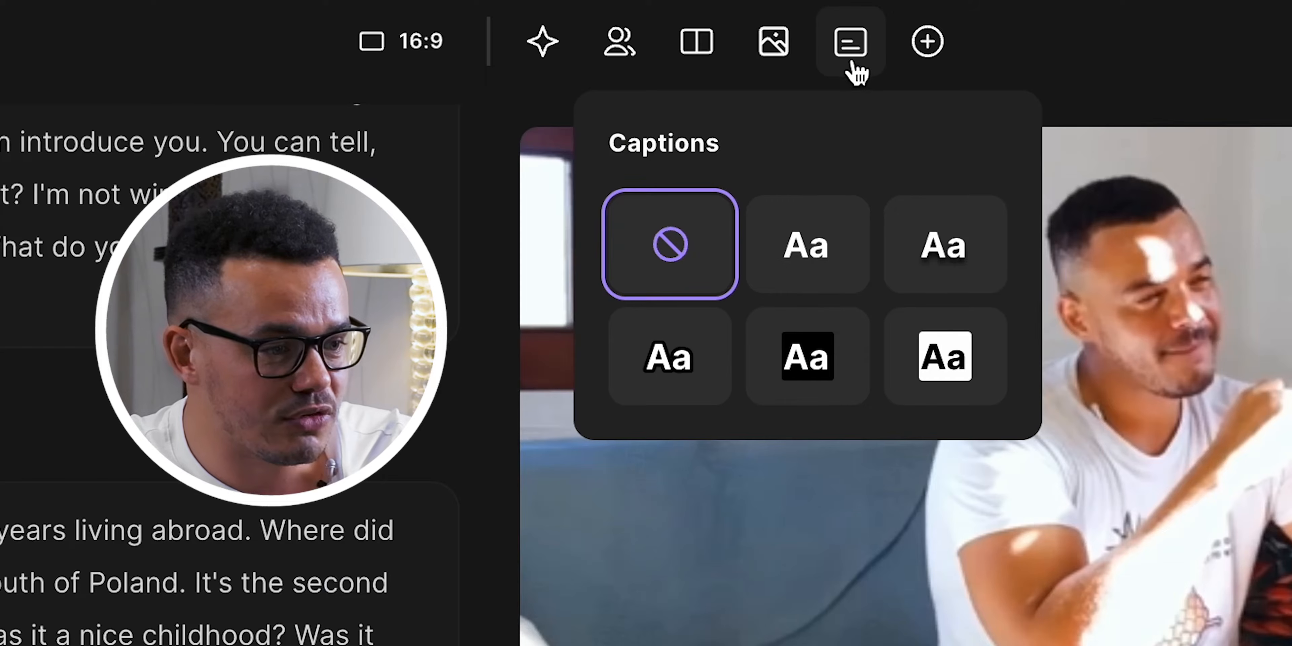
pyautogui.click(798, 266)
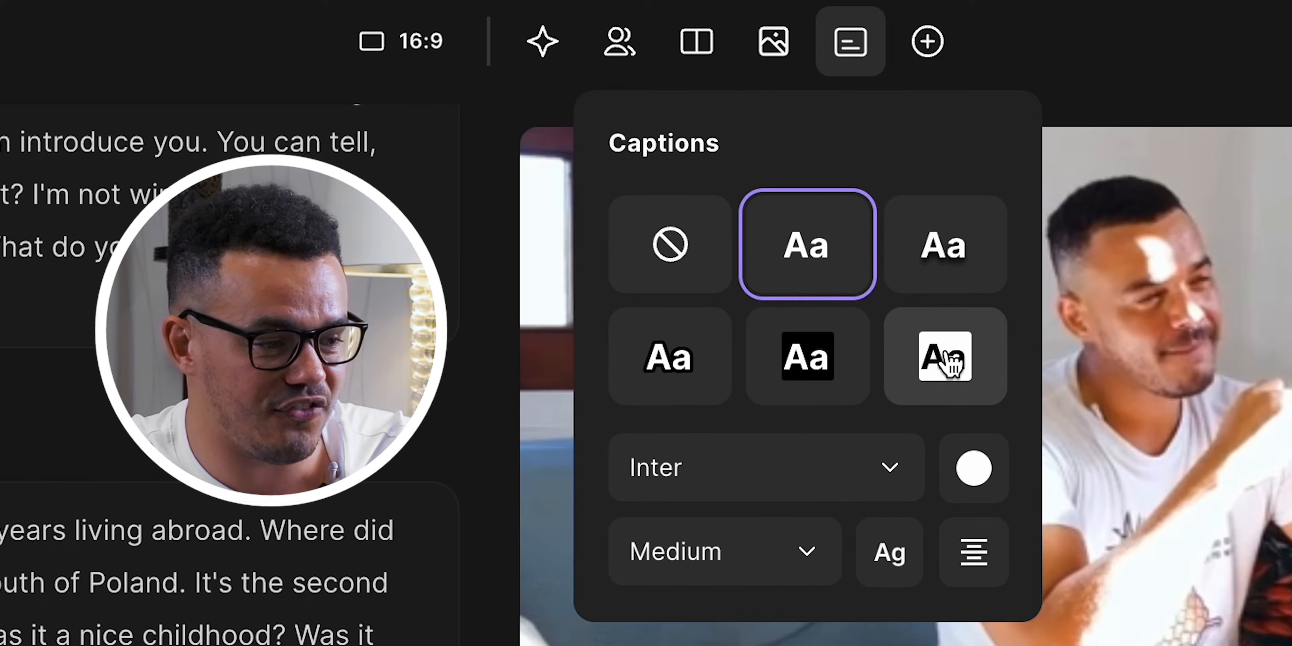
pyautogui.click(950, 361)
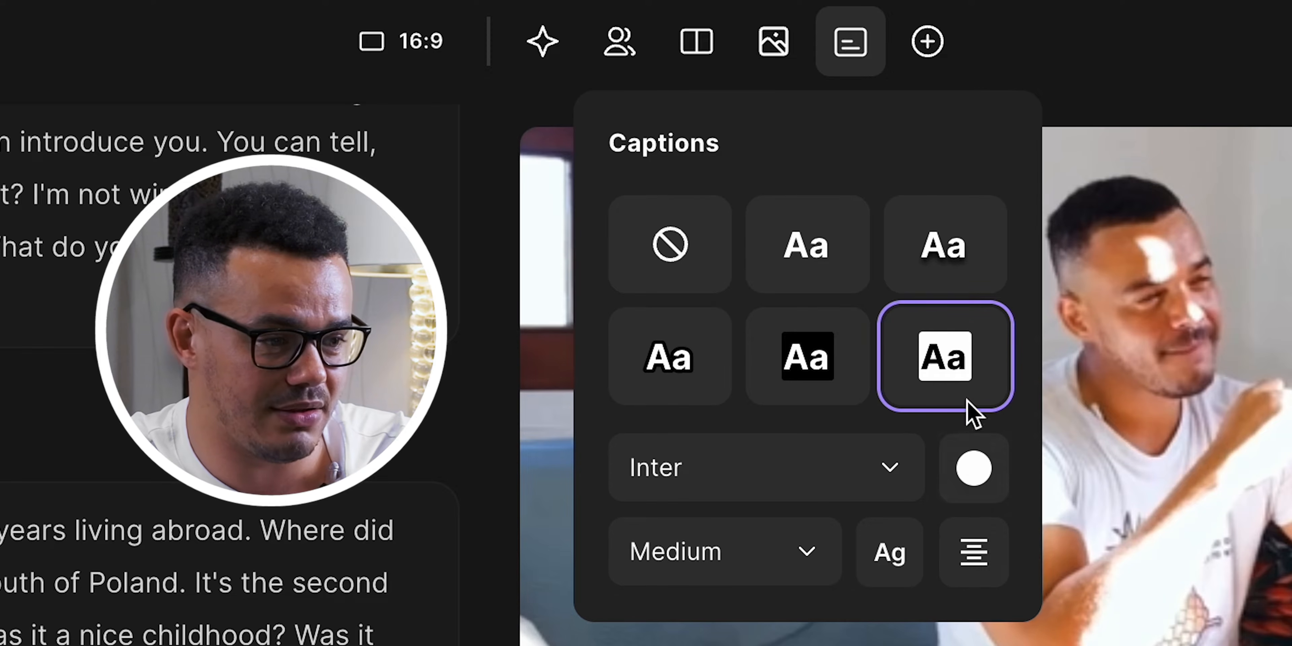
pyautogui.press('Escape')
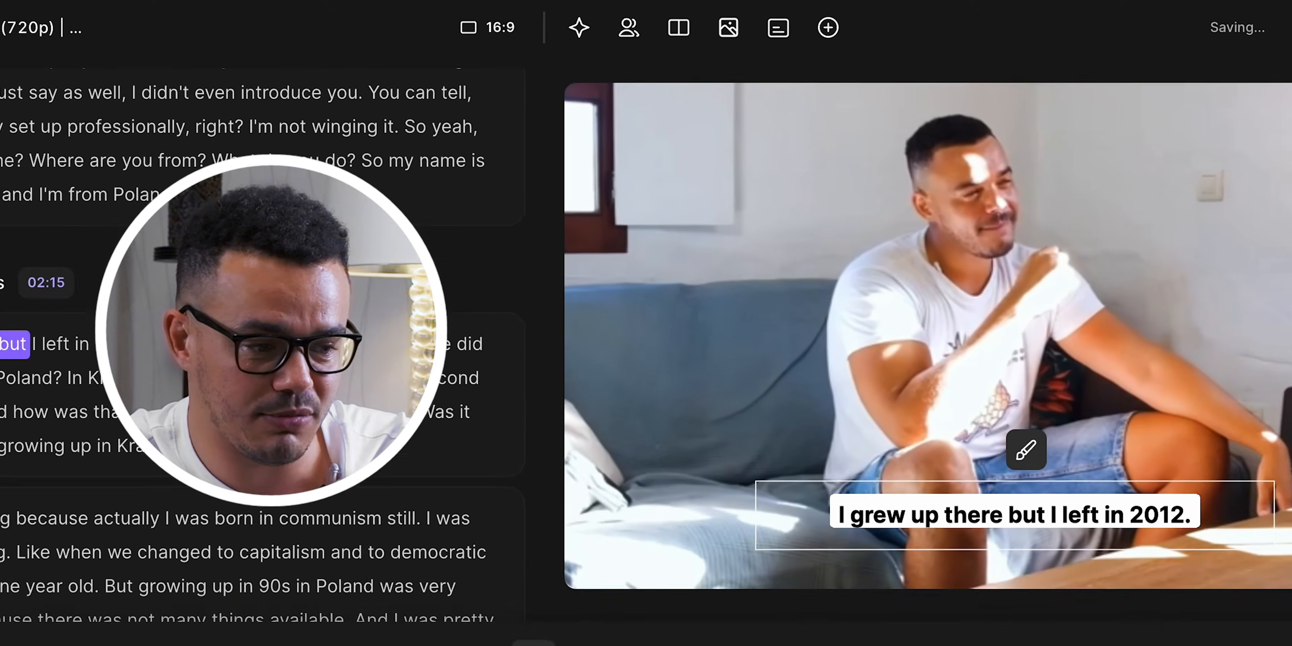
pyautogui.click(556, 519)
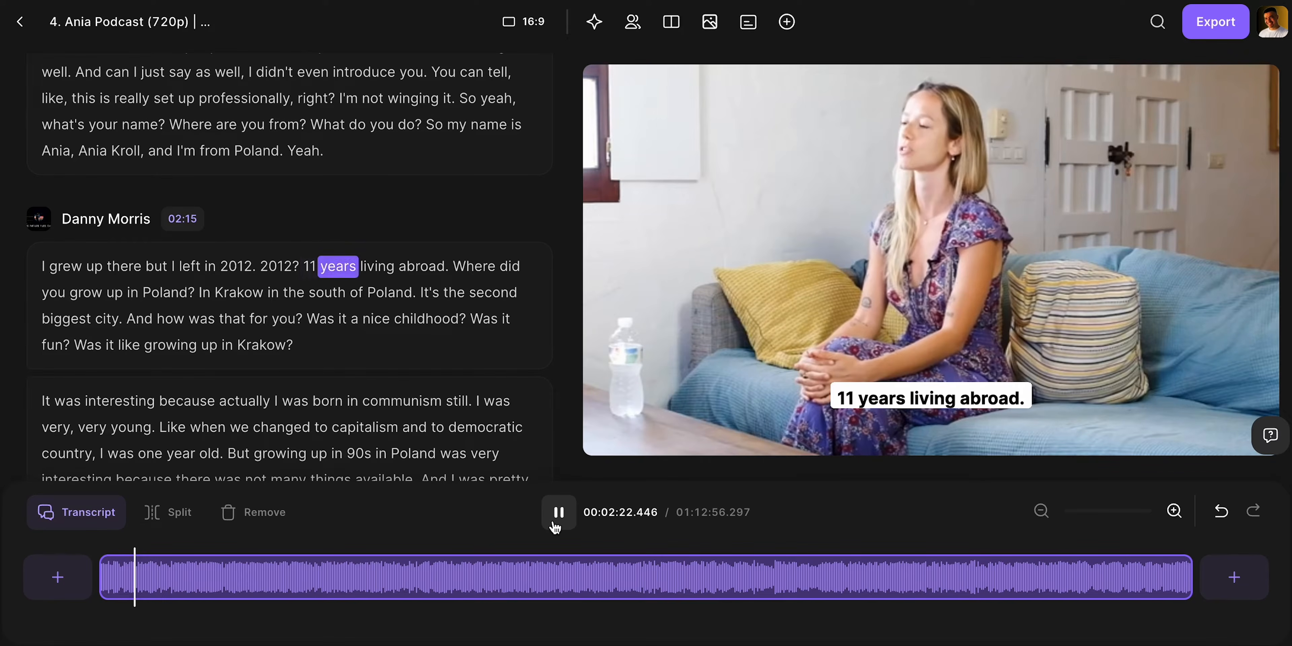
pyautogui.click(557, 514)
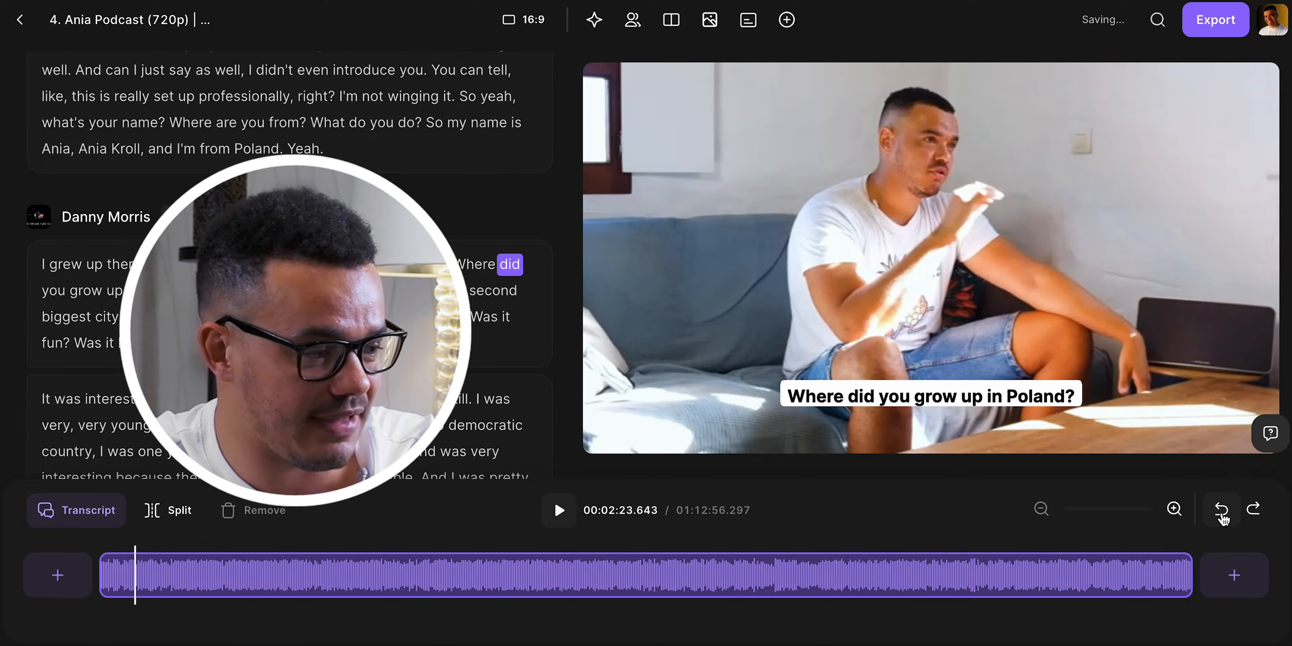
# Undo the last caption style change and turn the captions off.
pyautogui.click(1221, 516)
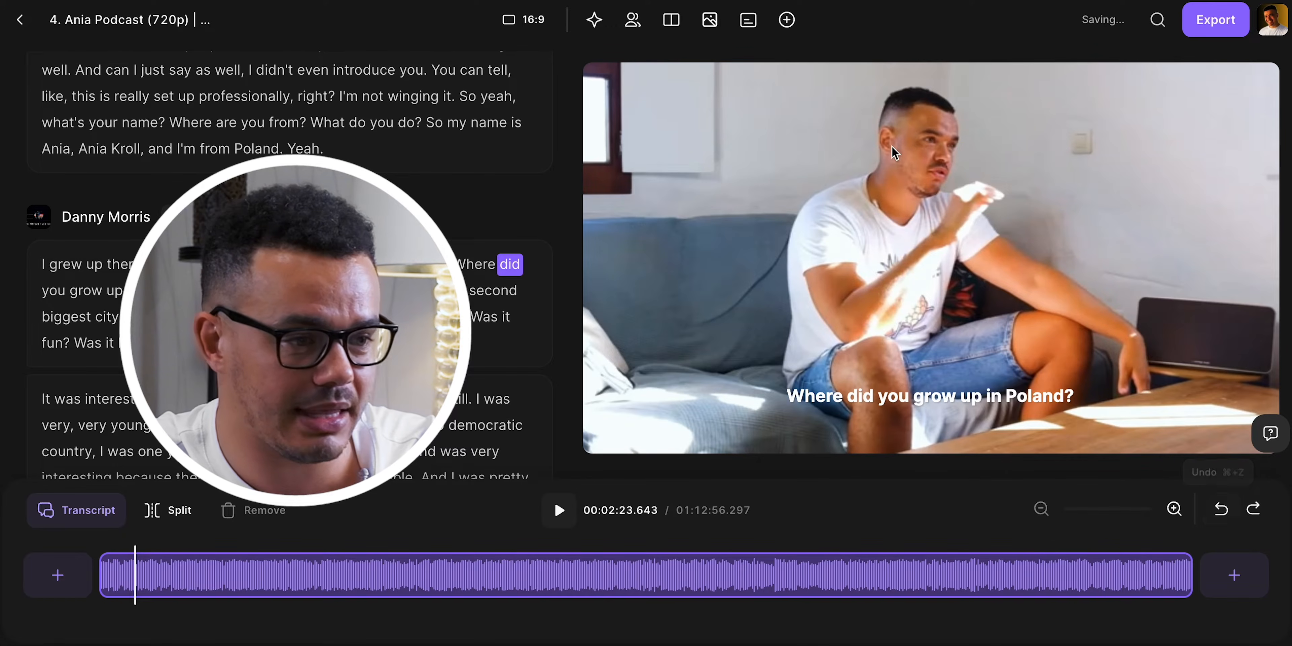
pyautogui.click(748, 20)
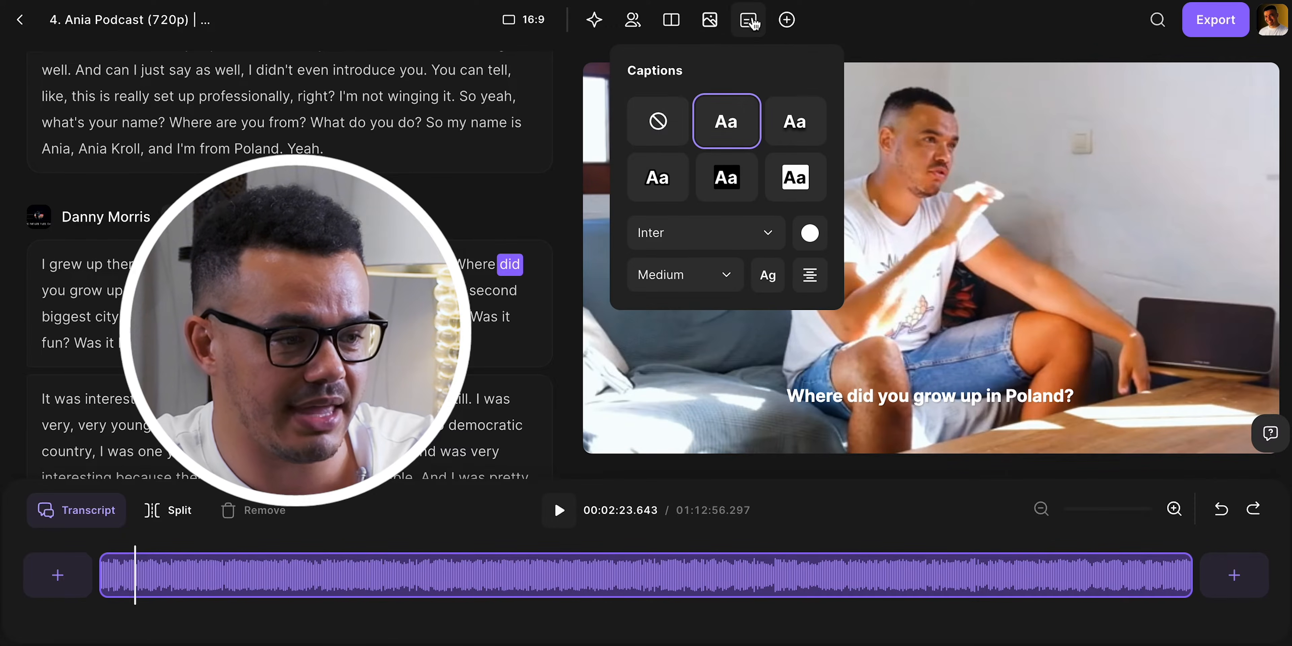
pyautogui.click(658, 123)
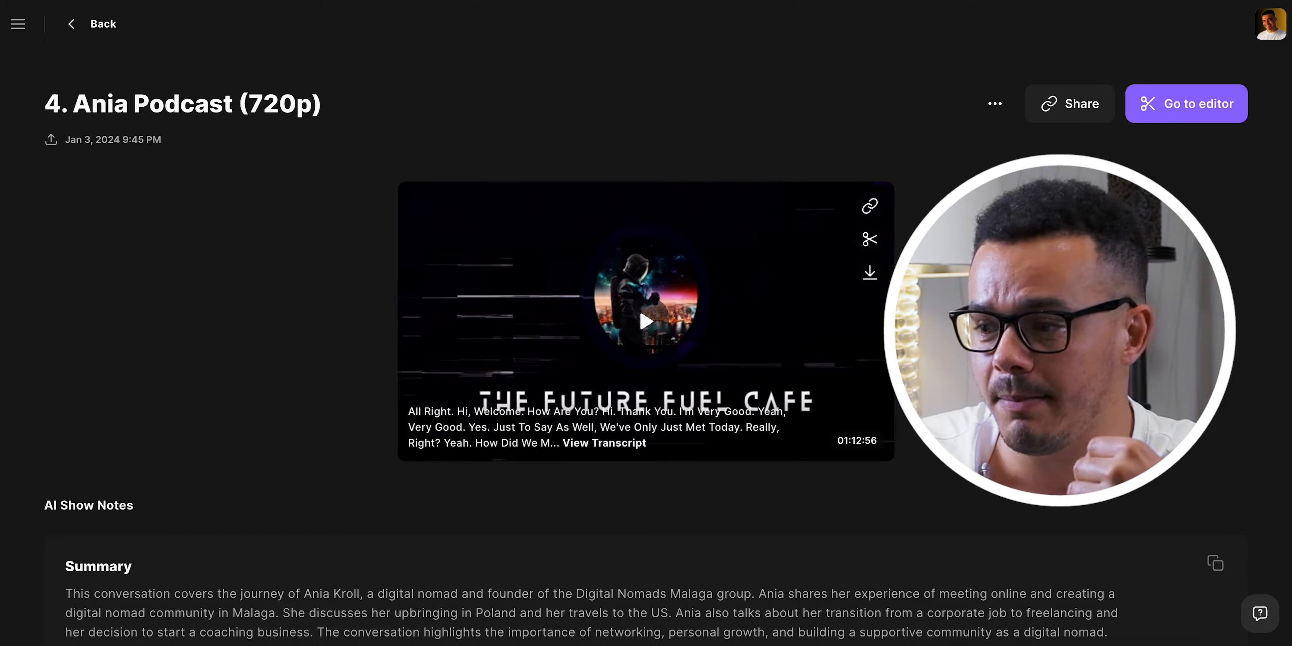
# Look through the AI show notes chapters and browse the Magic Clips and full episode in the recording's edits row.
pyautogui.scroll(-20, 646, 377)
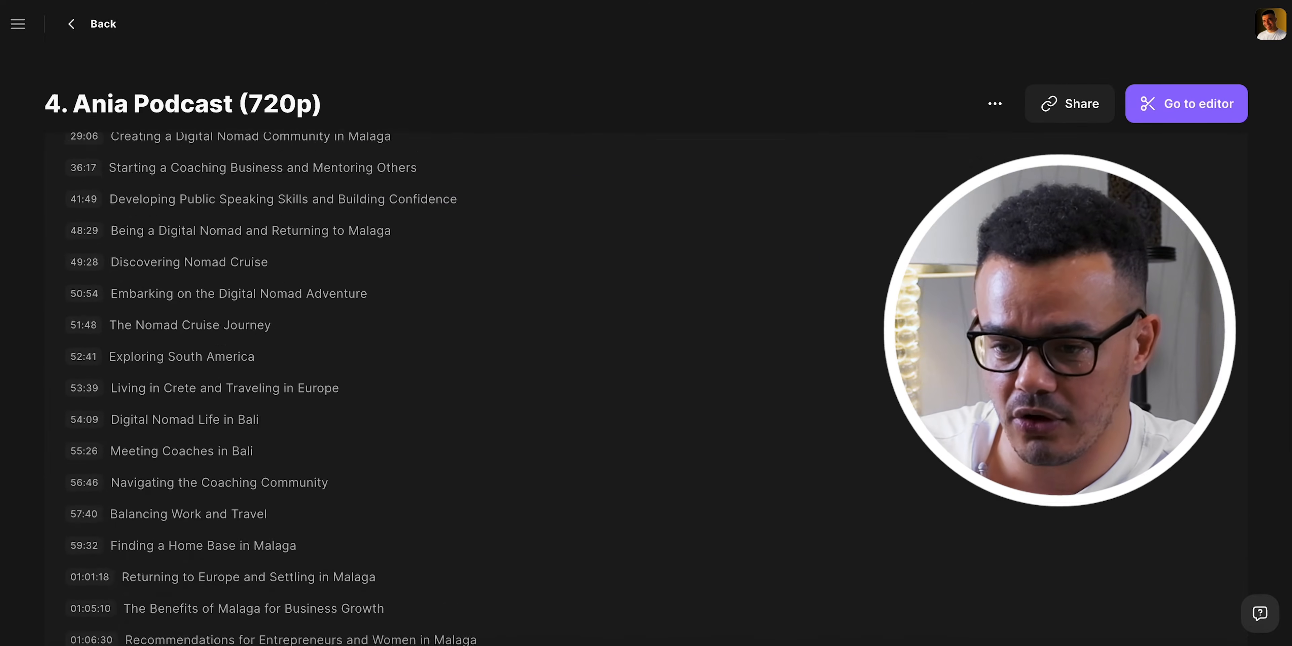
pyautogui.scroll(-3, 747, 268)
pyautogui.scroll(1, 747, 269)
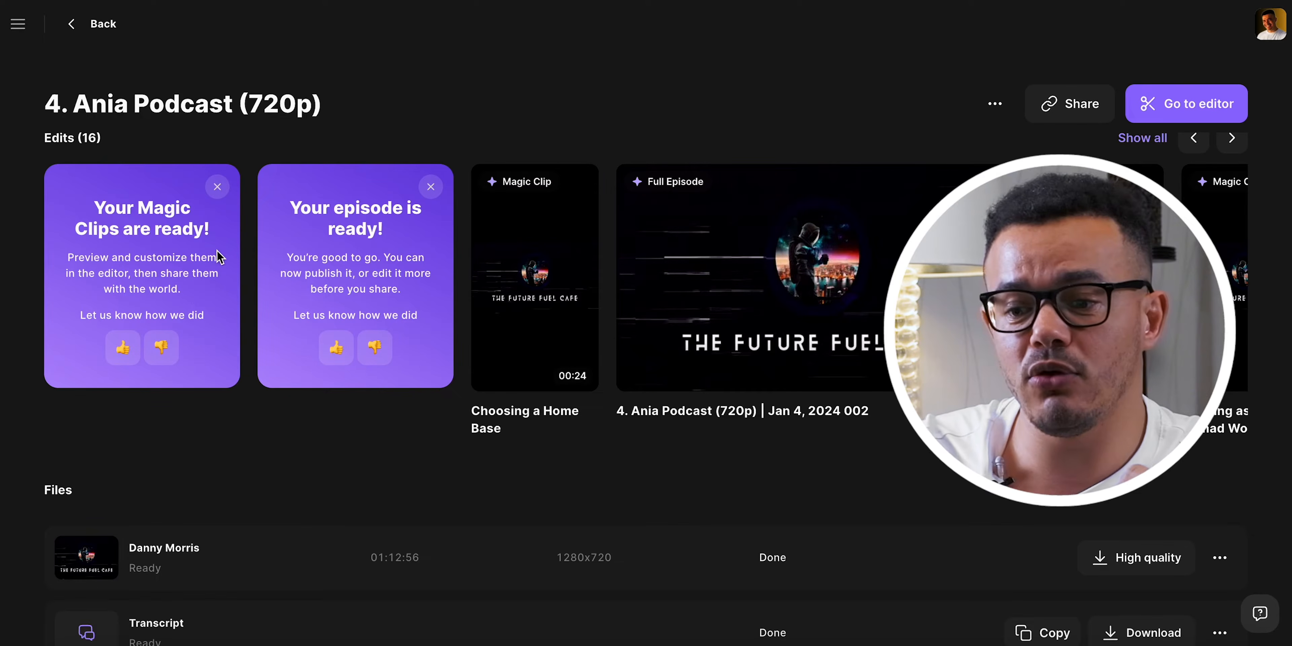
pyautogui.hscroll(5, 607, 279)
pyautogui.hscroll(10, 607, 279)
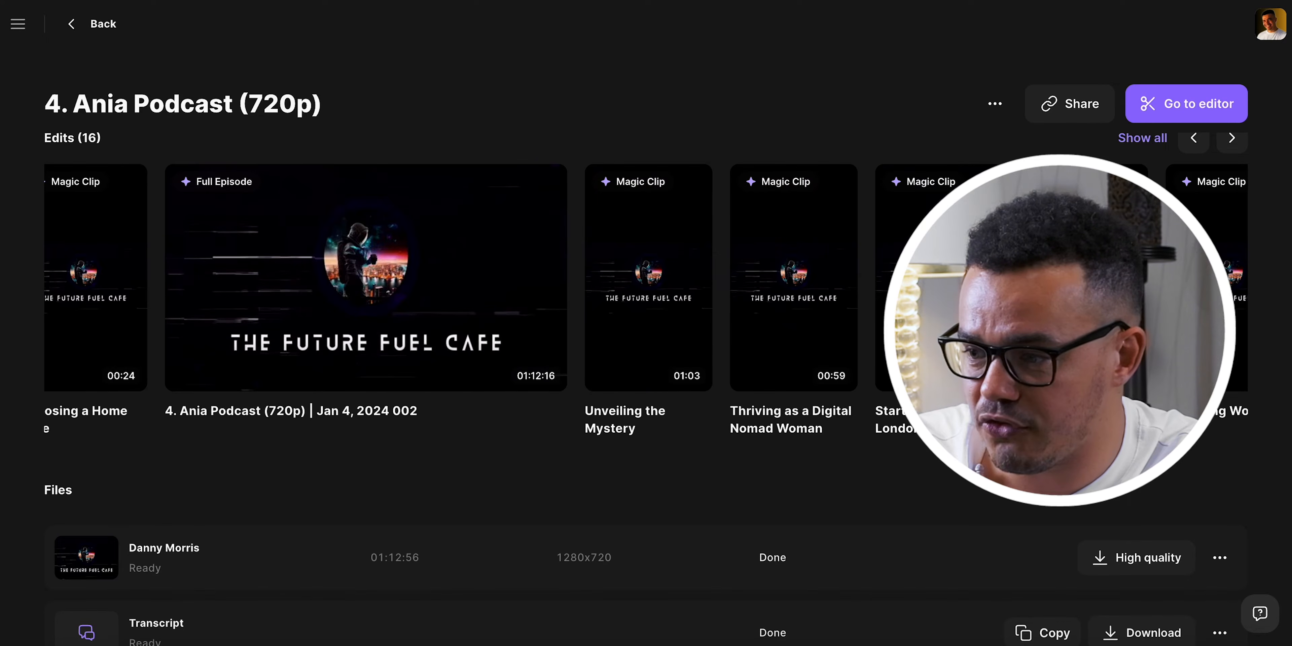
pyautogui.hscroll(-12, 606, 279)
pyautogui.hscroll(-3, 607, 279)
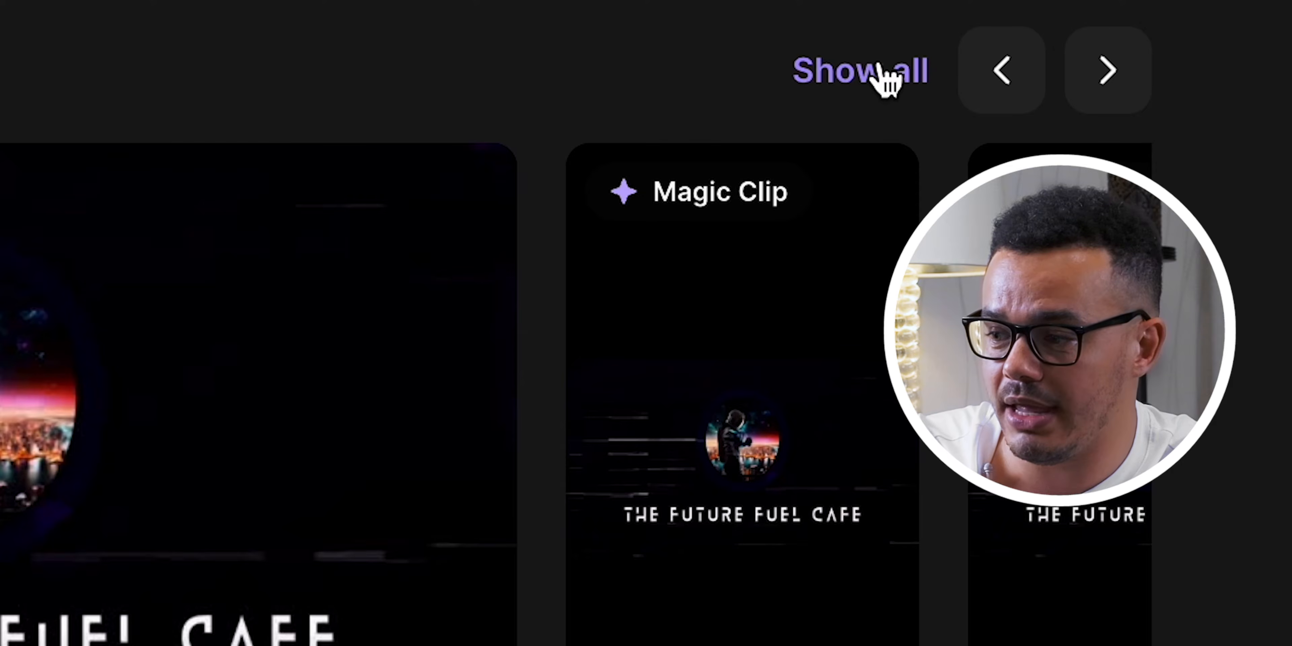
# Show all of the recording's edits, look over the Magic Clips and open the Choosing a Home Base clip for editing.
pyautogui.click(887, 76)
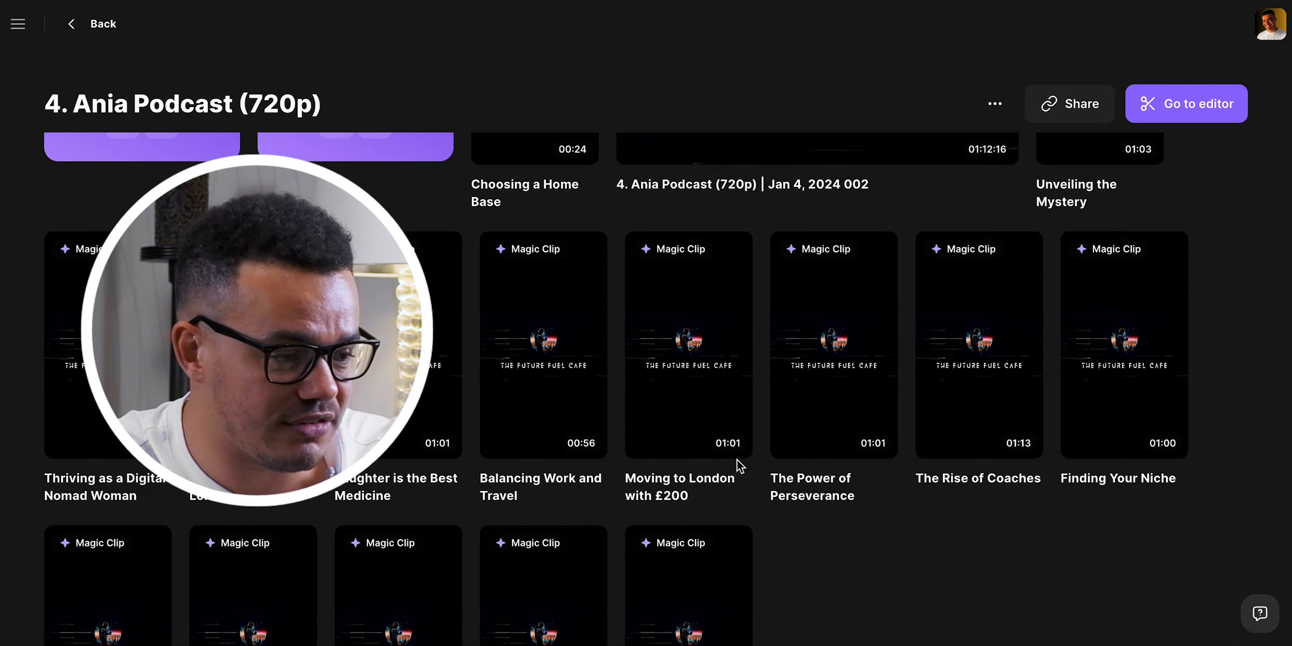
pyautogui.scroll(-1, 736, 458)
pyautogui.scroll(1, 738, 459)
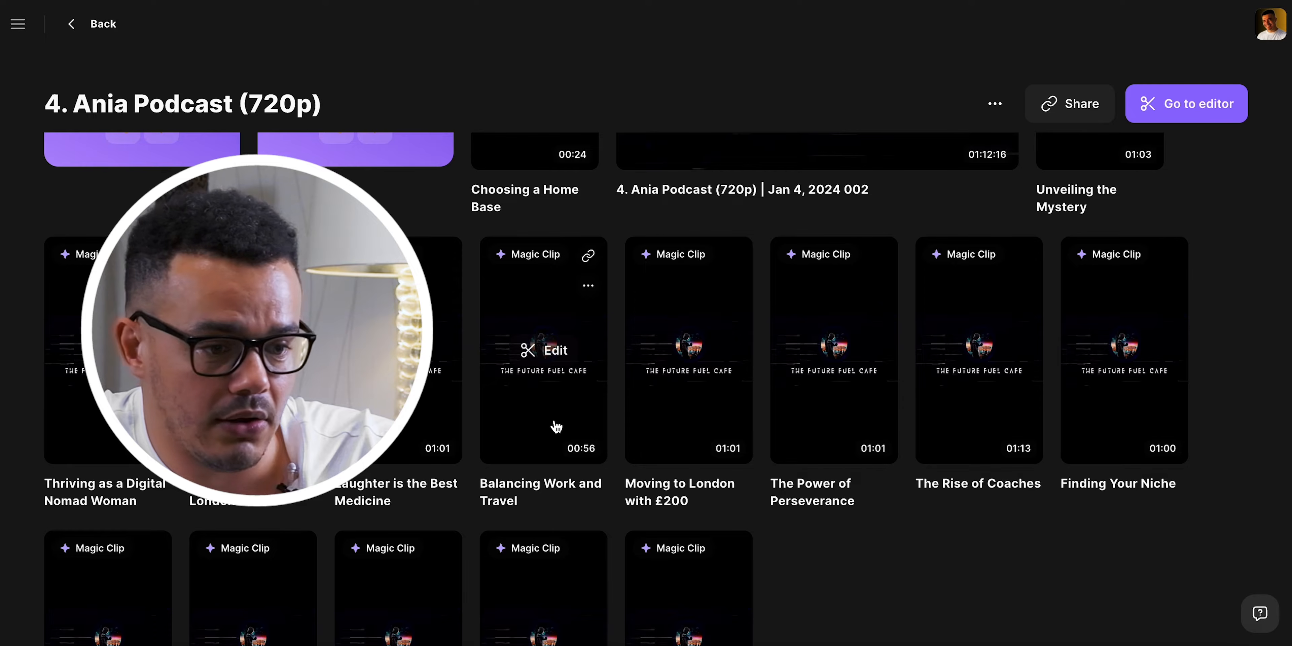
pyautogui.scroll(4, 543, 439)
pyautogui.scroll(-2, 544, 439)
pyautogui.scroll(1, 544, 439)
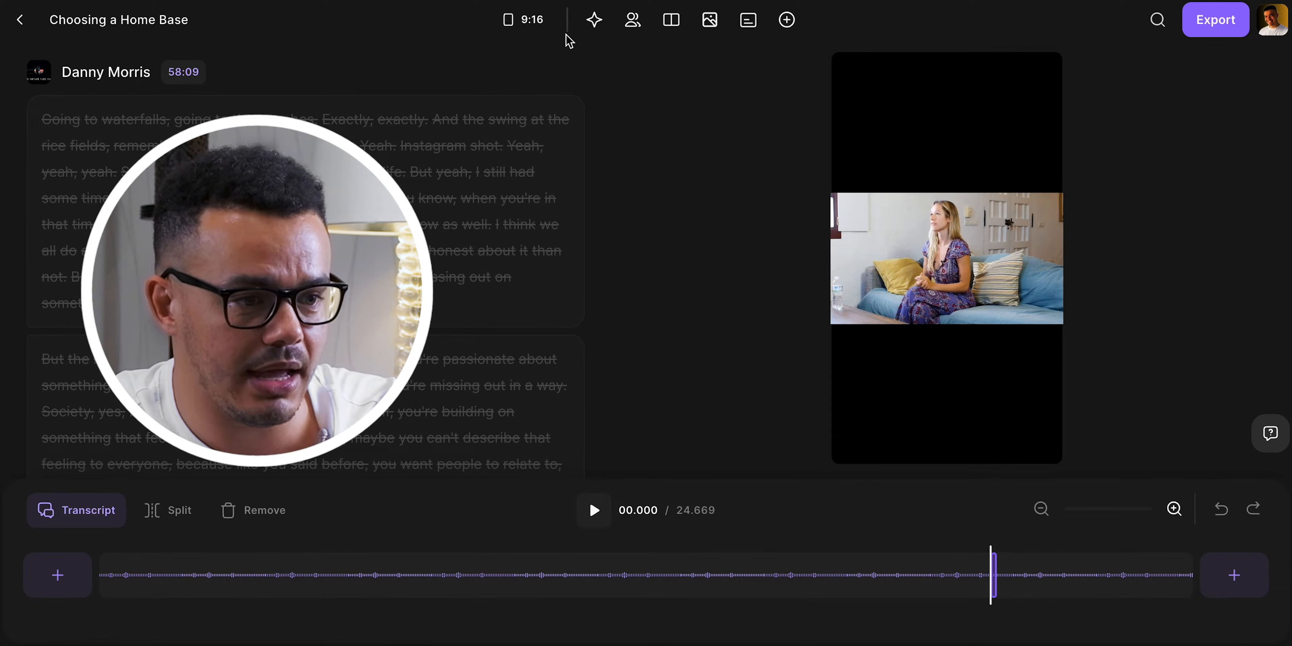
# Switch the Choosing a Home Base clip to the Full frame AI layout and preview about seven seconds of it.
pyautogui.click(546, 26)
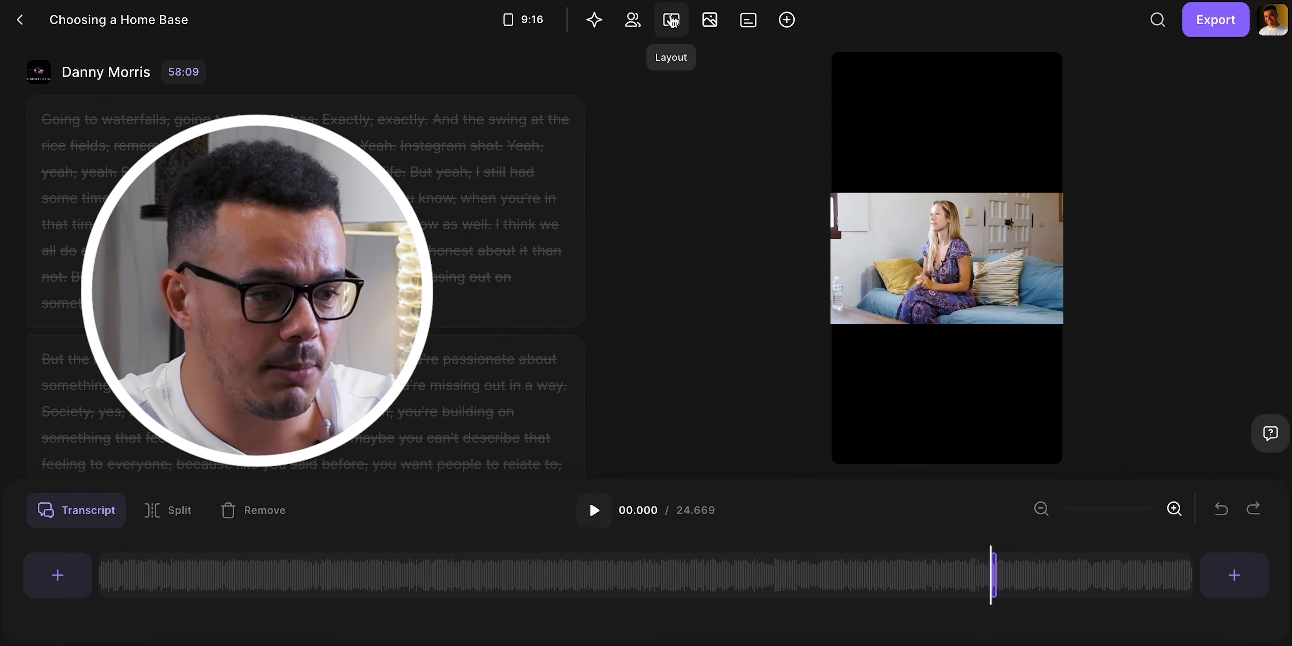
pyautogui.click(671, 20)
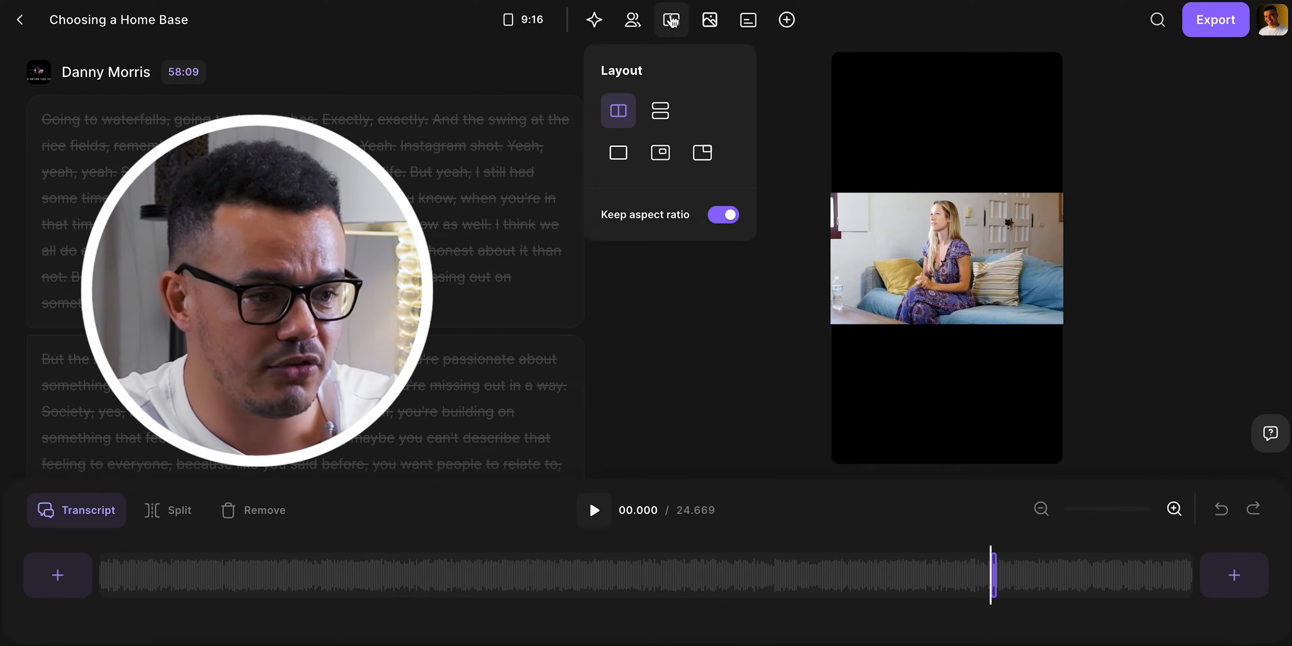
pyautogui.click(621, 156)
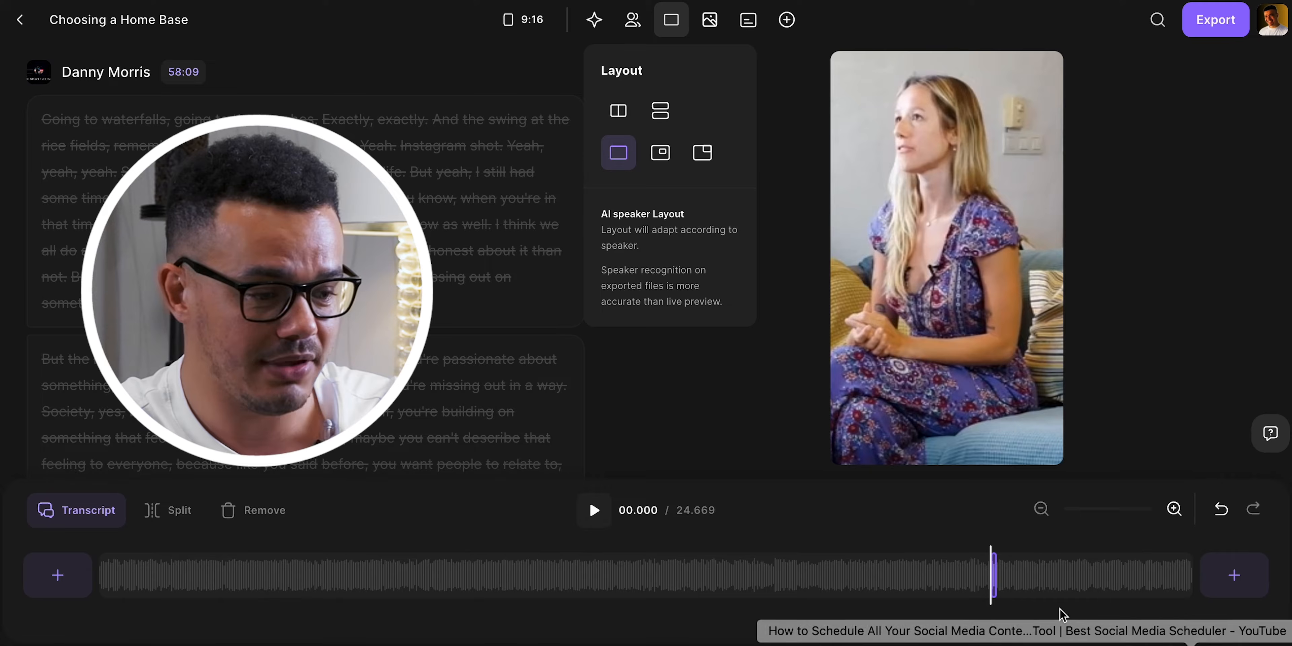
pyautogui.click(597, 515)
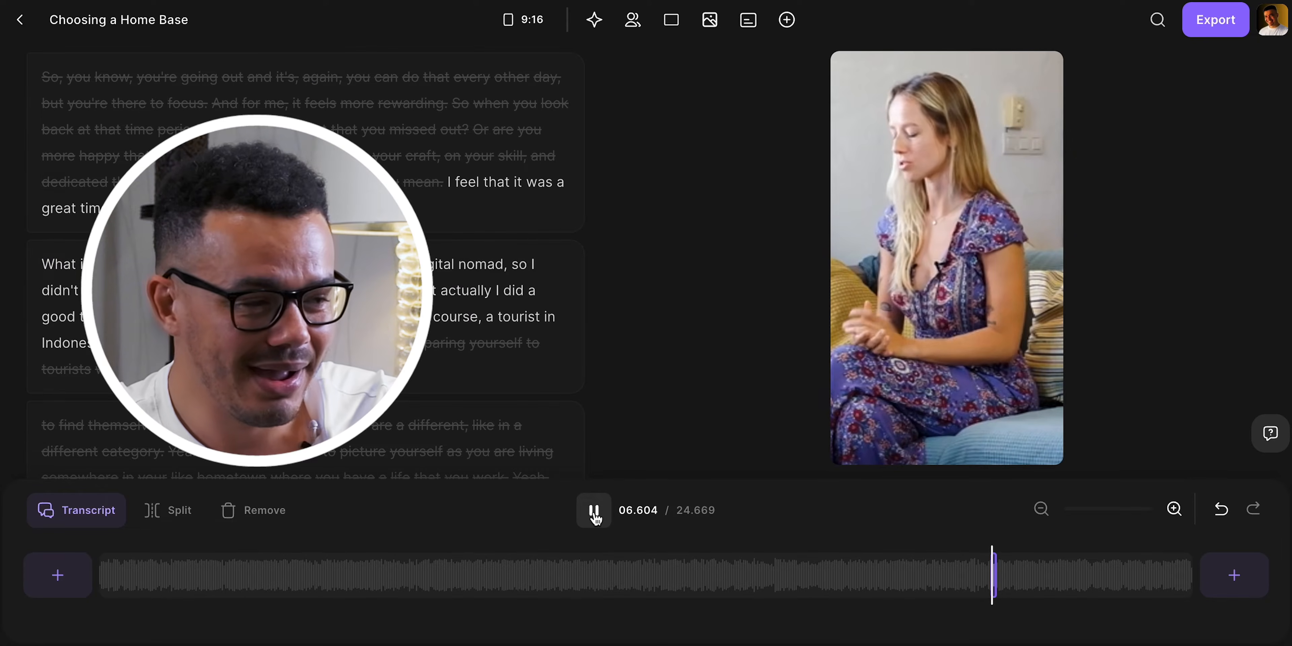
pyautogui.click(595, 515)
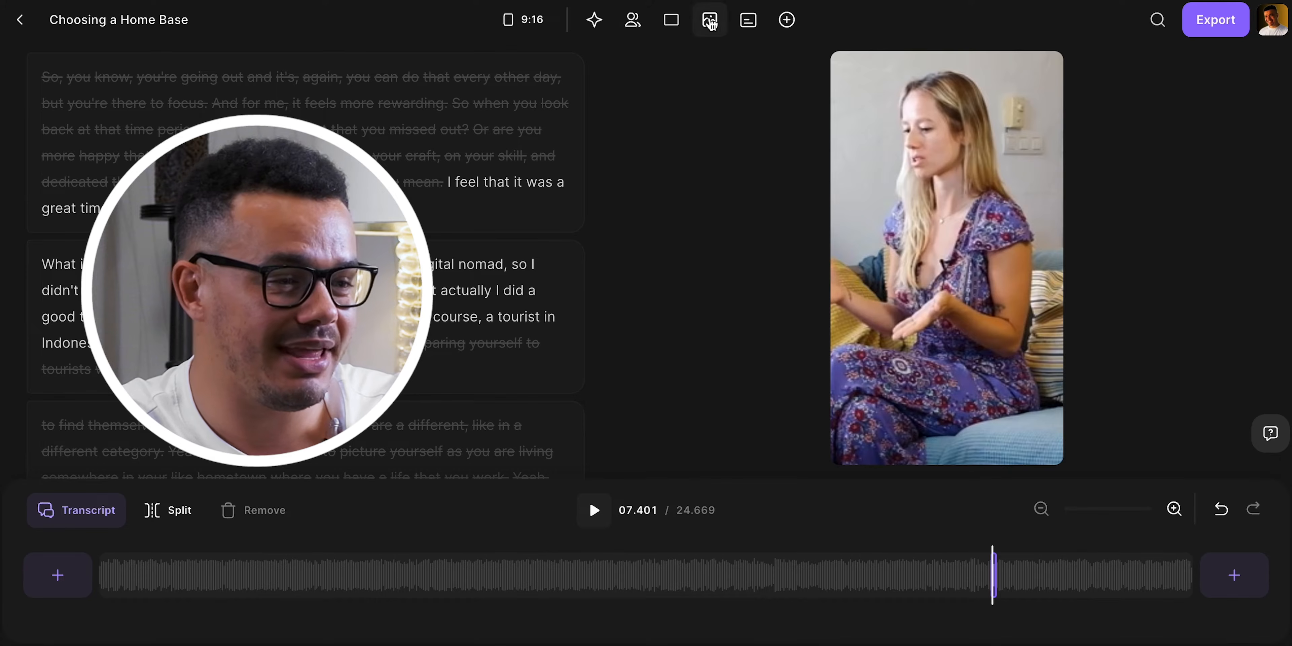
# Try the clip in the 16:9 and 1:1 sizes and return it to 9:16.
pyautogui.click(534, 22)
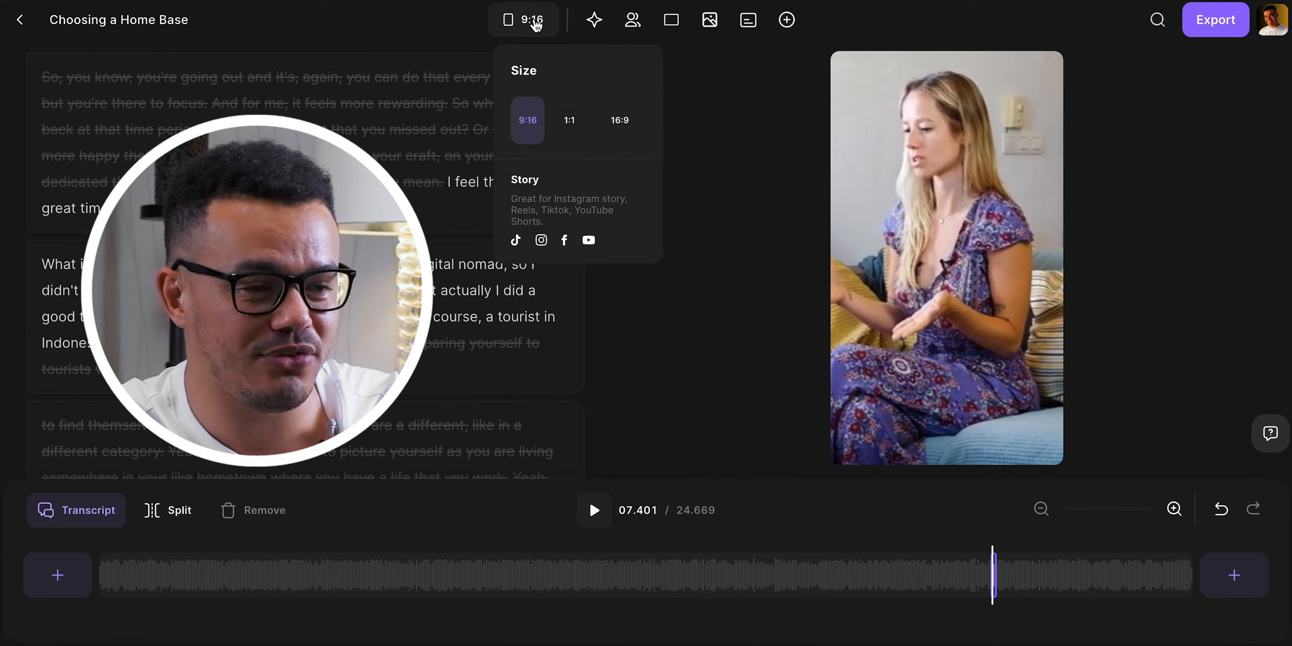
pyautogui.click(622, 123)
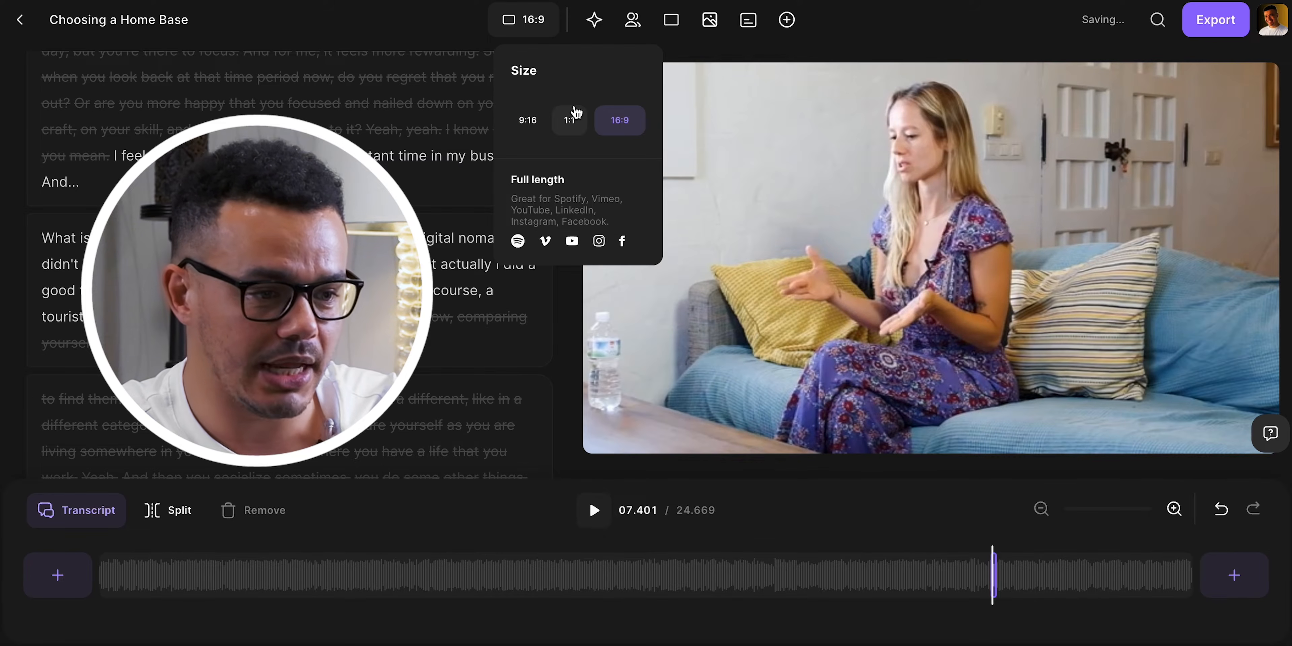
pyautogui.click(569, 123)
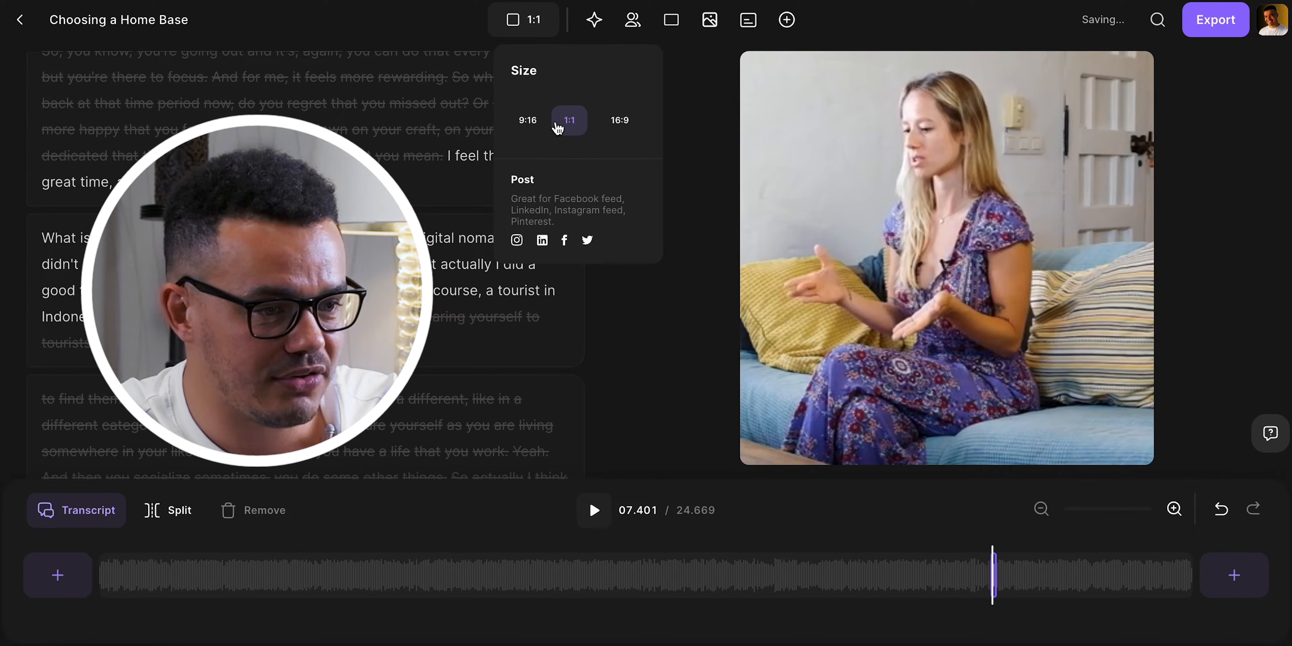
pyautogui.click(531, 125)
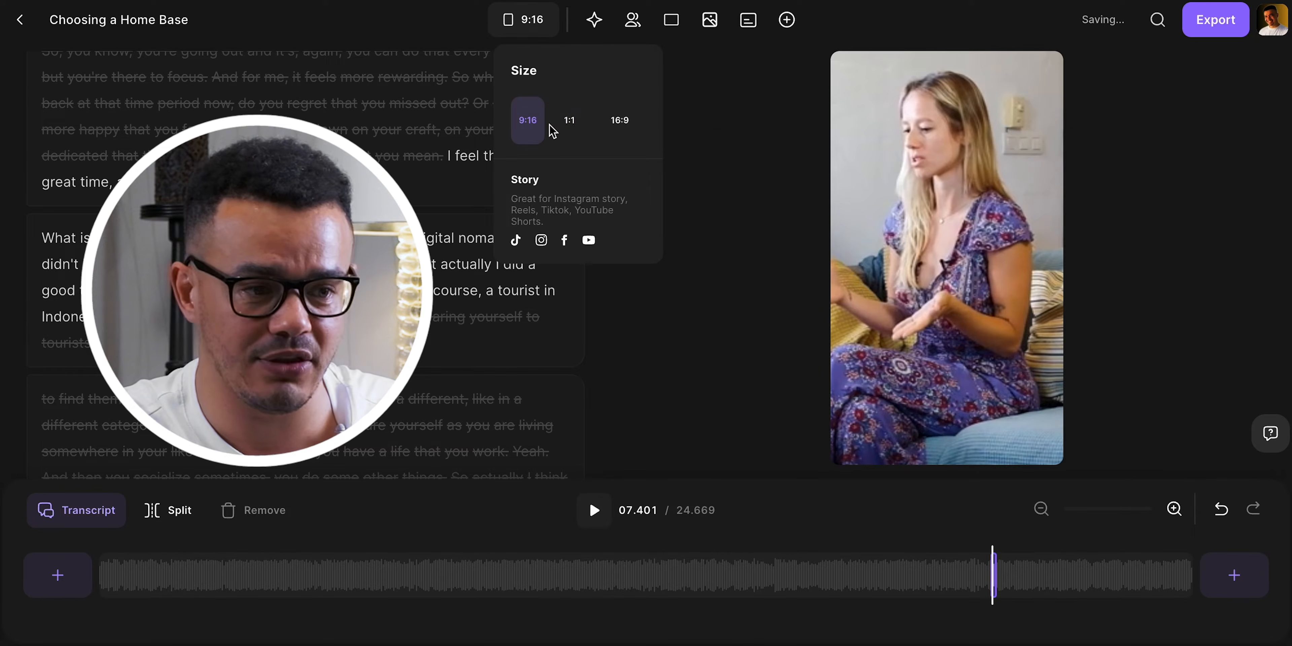
pyautogui.click(523, 123)
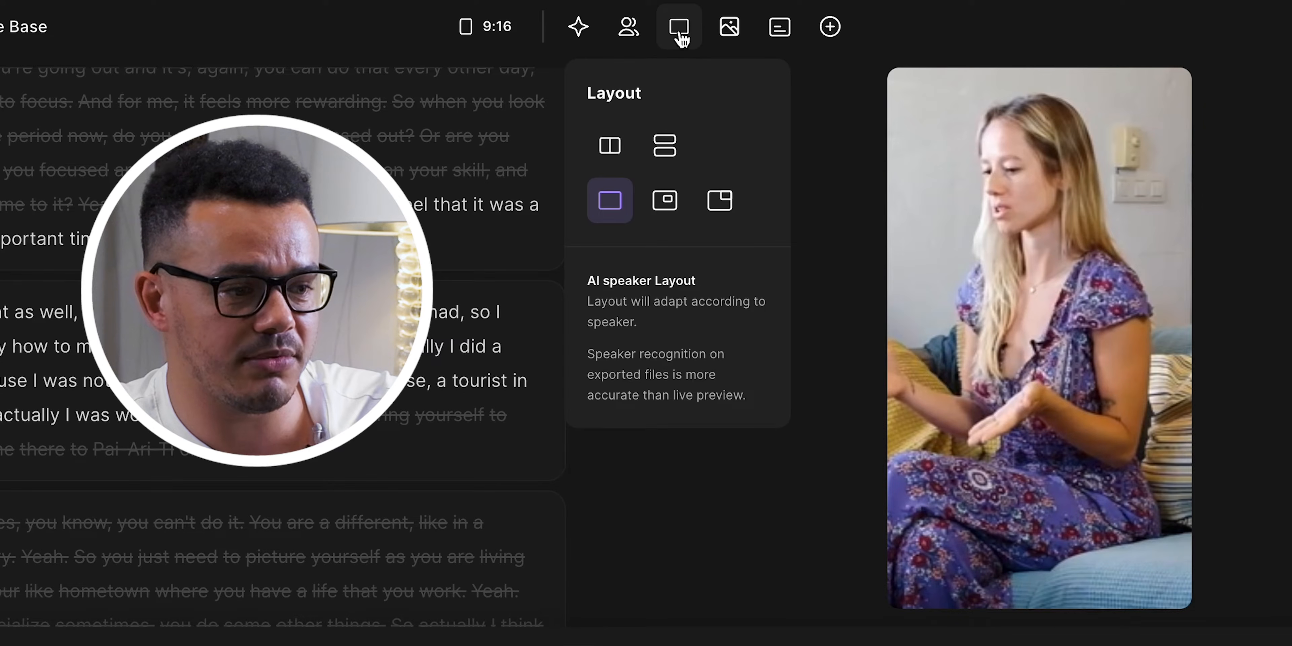
# Try the plain grid layout, choose Grid with gaps, and turn on Keep aspect ratio and Rounded corners.
pyautogui.click(610, 147)
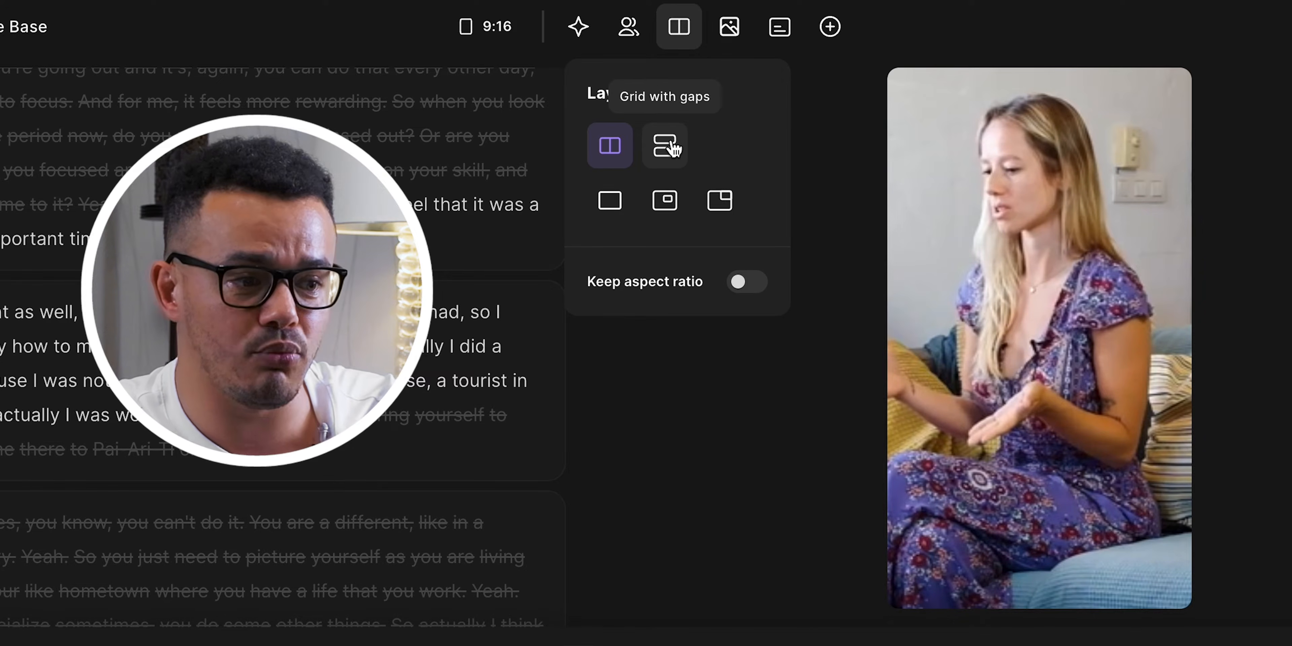
pyautogui.click(672, 149)
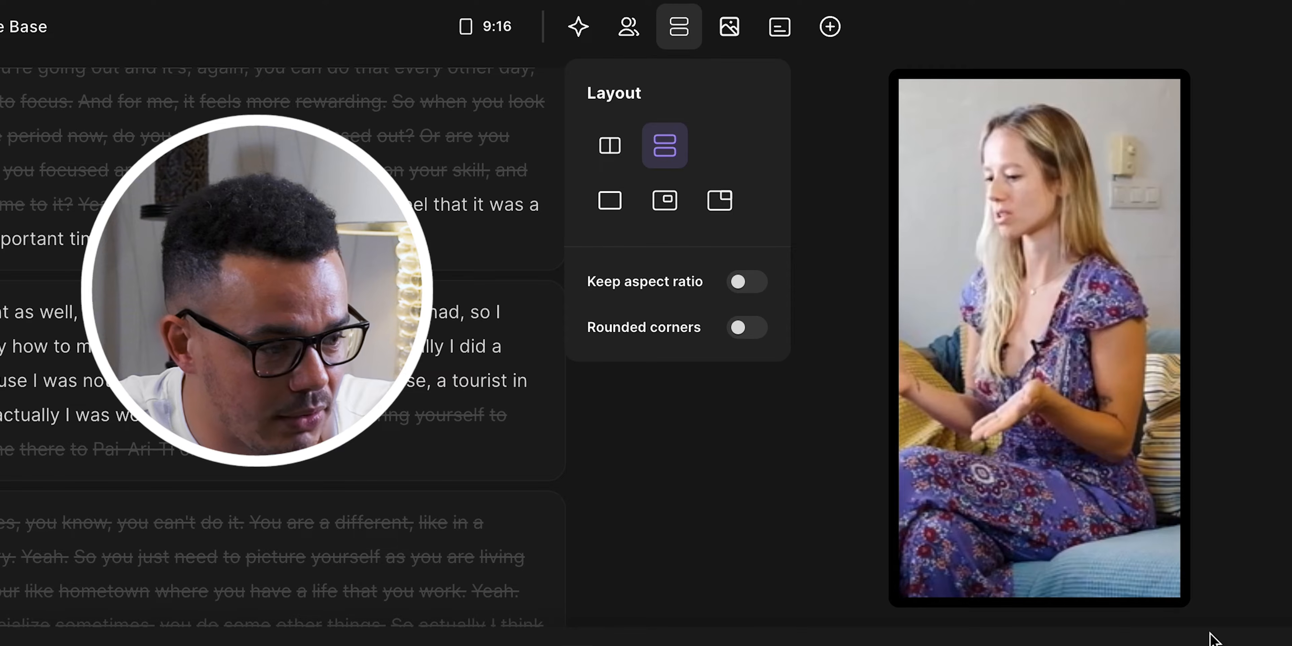
pyautogui.click(745, 283)
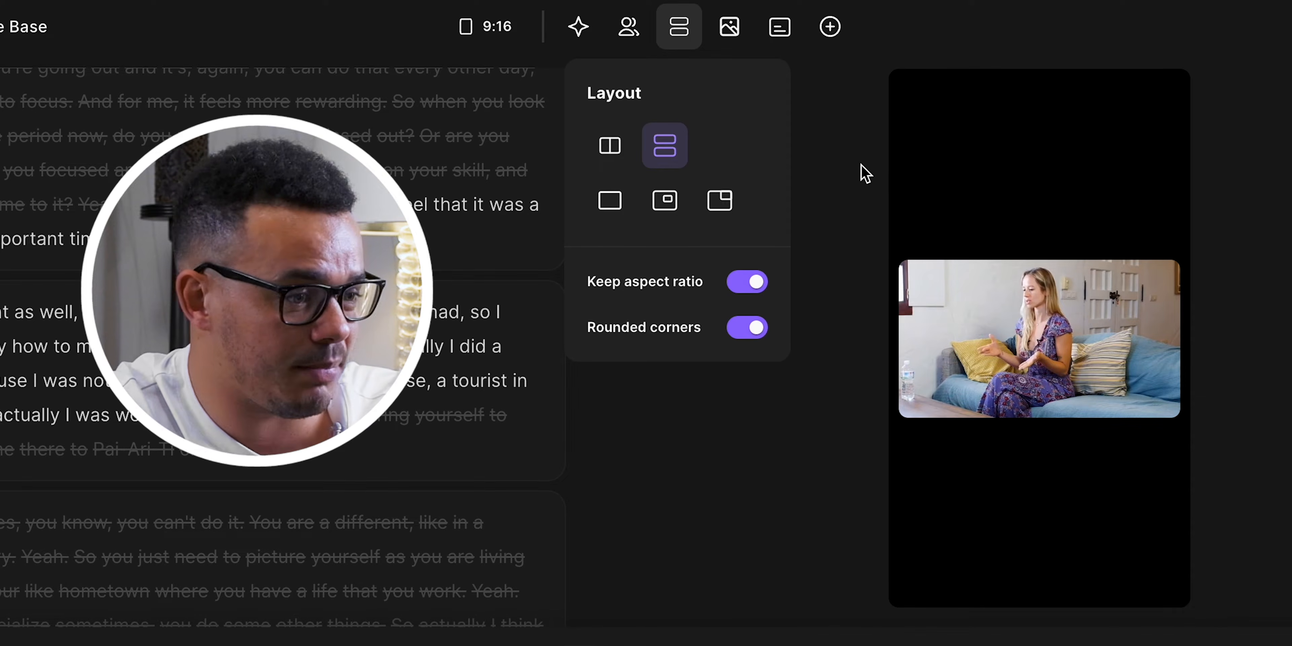
pyautogui.click(861, 176)
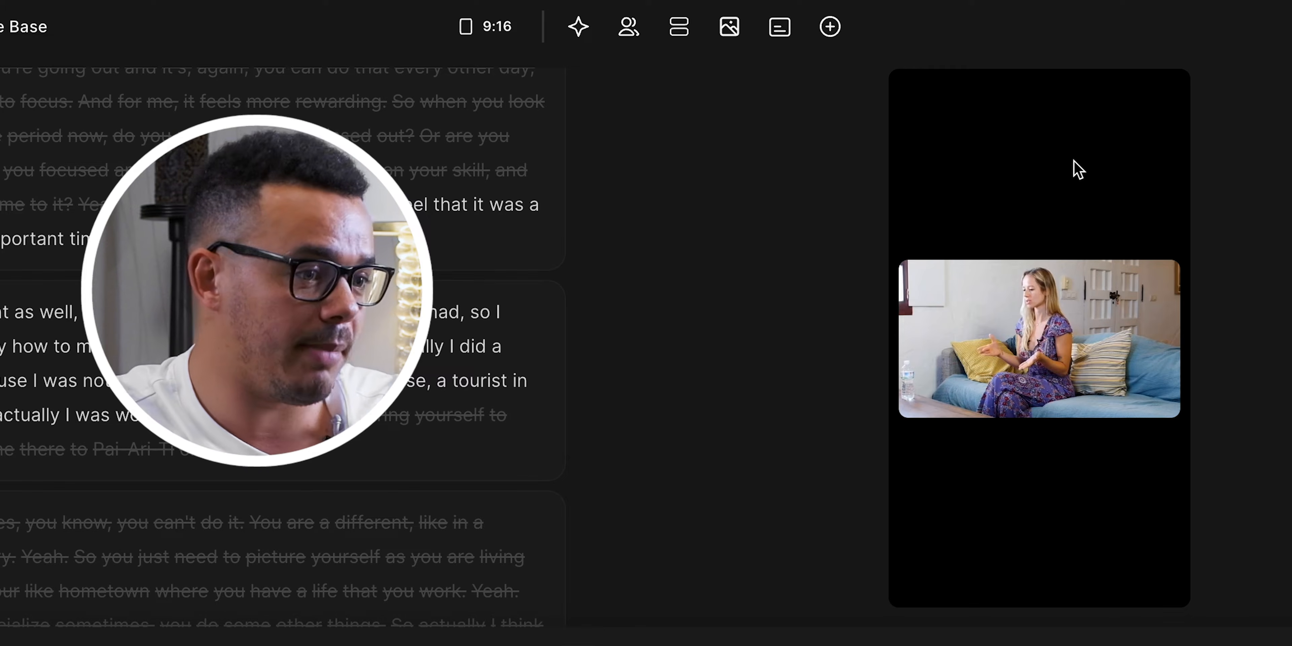
# Try several backgrounds behind the clip and apply the multicoloured red, yellow and blue gradient.
pyautogui.click(731, 31)
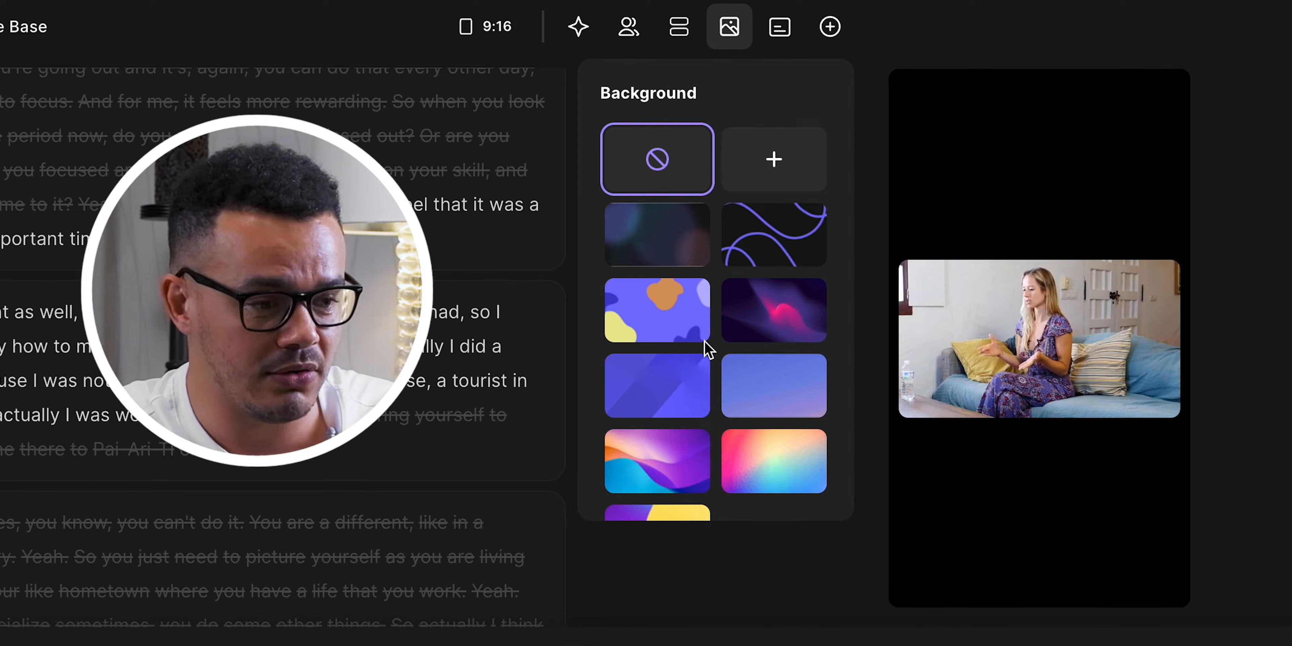
pyautogui.scroll(-2, 707, 349)
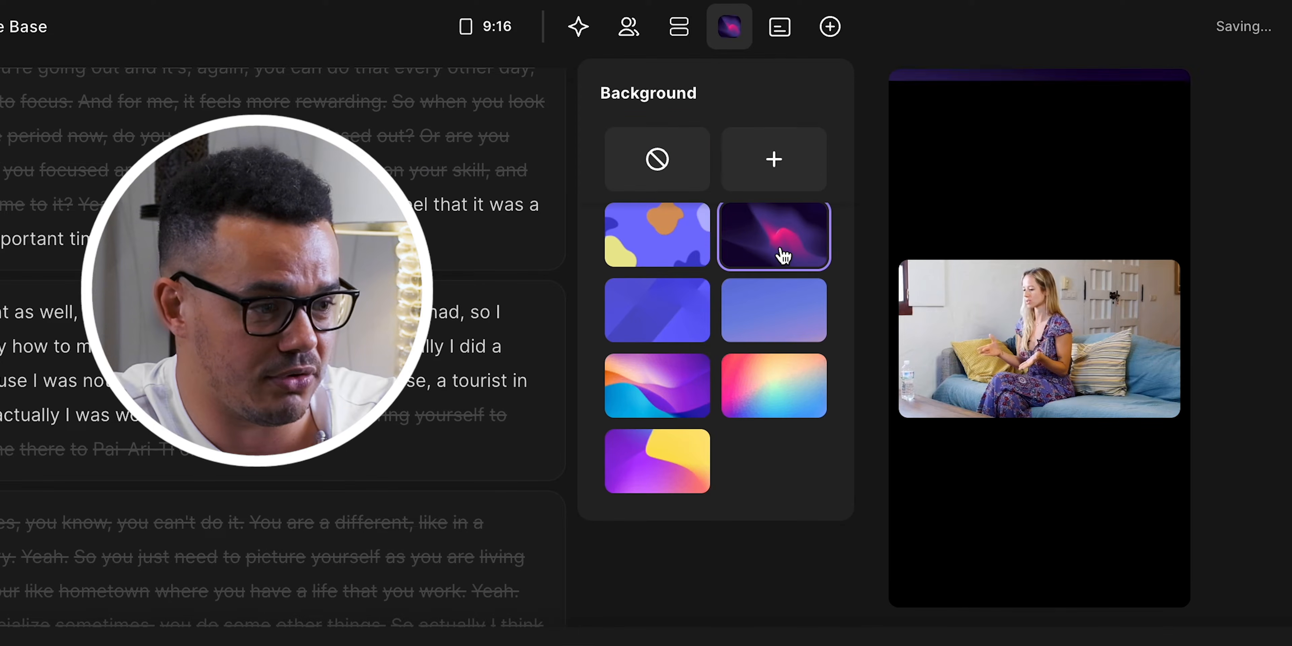
pyautogui.click(764, 321)
pyautogui.click(666, 330)
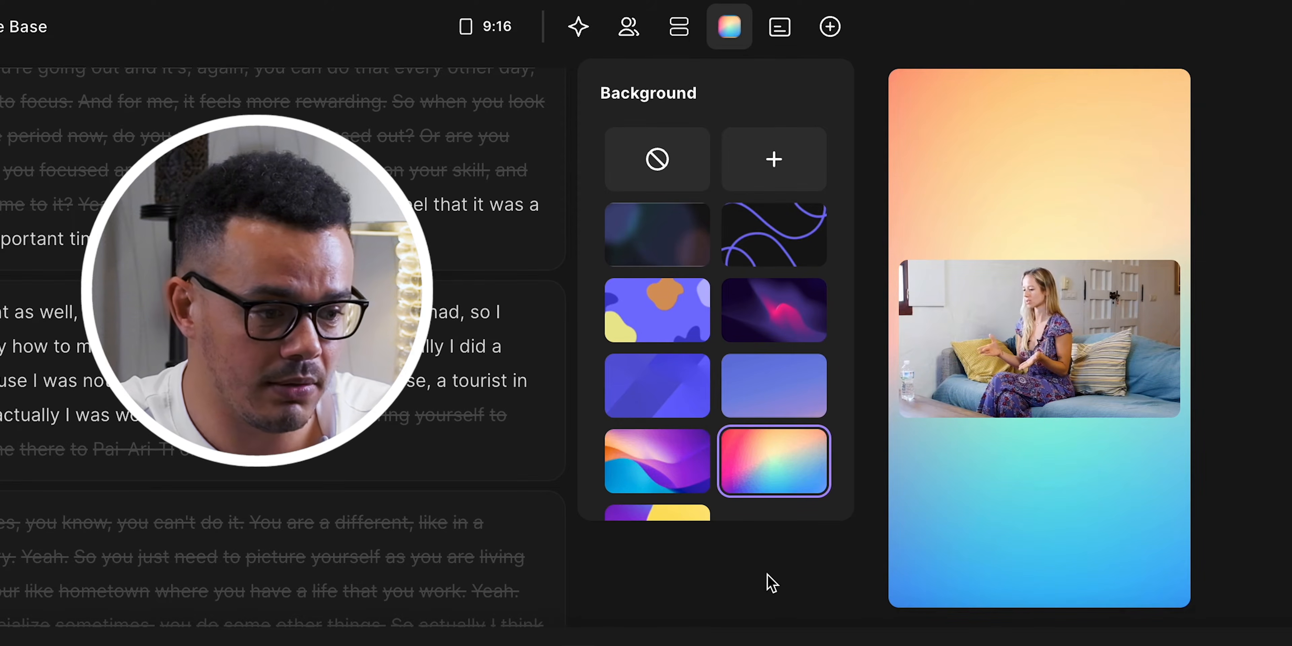
pyautogui.click(770, 584)
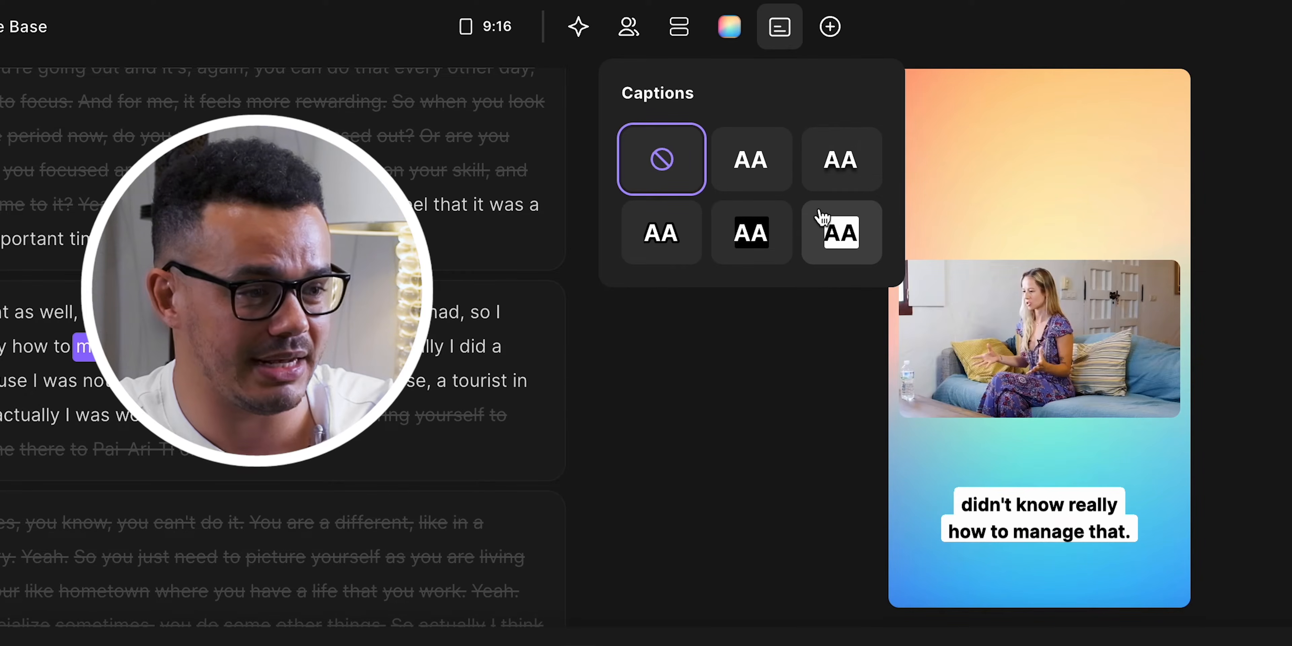
# Add captions with black text on a white box in the Poppins font, and choose the Full frame AI layout.
pyautogui.click(847, 237)
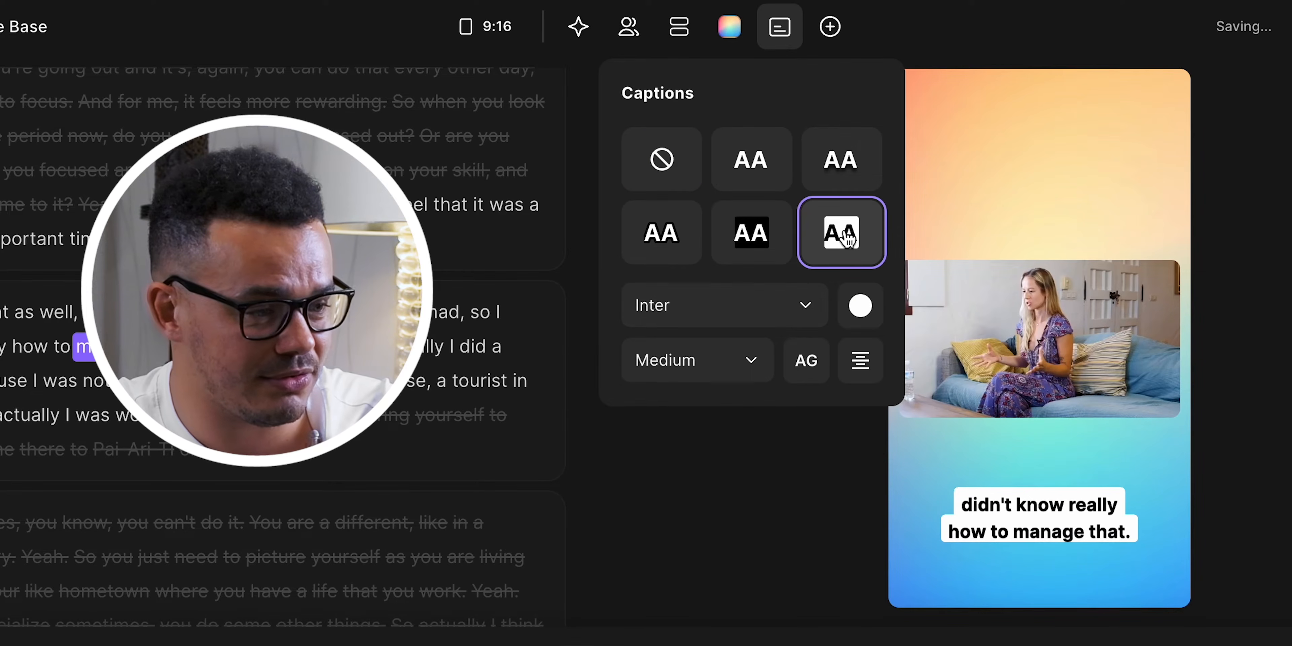
pyautogui.click(782, 309)
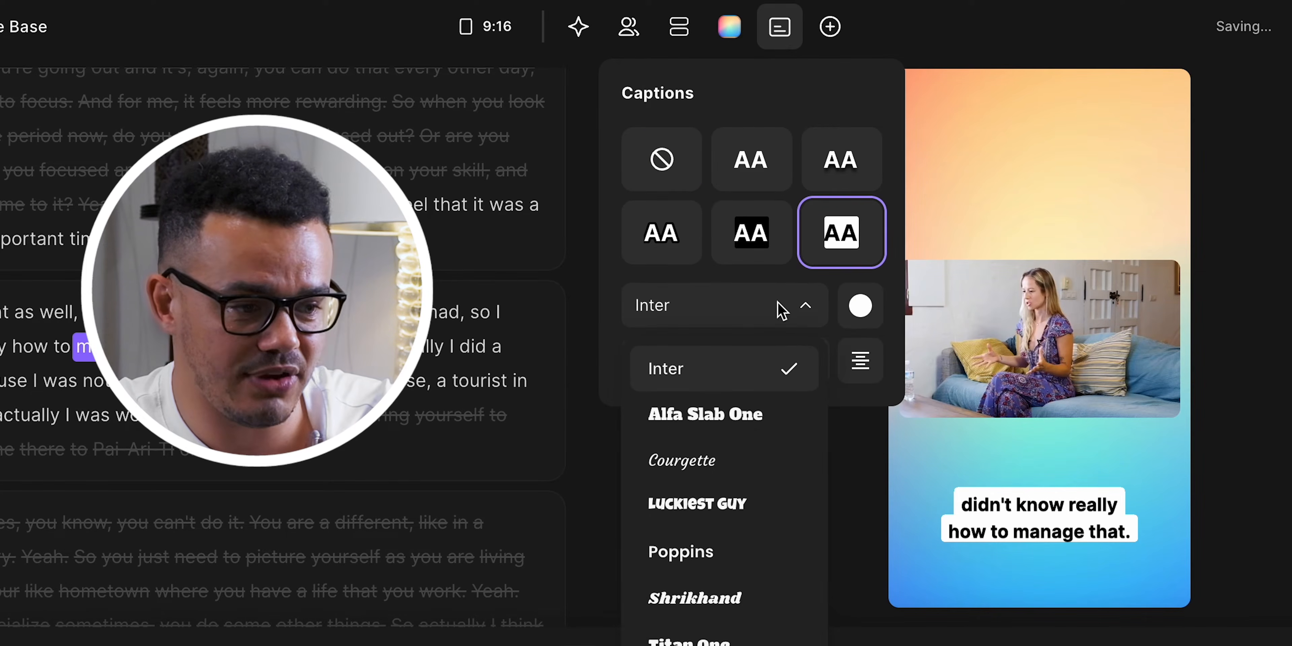
pyautogui.click(698, 554)
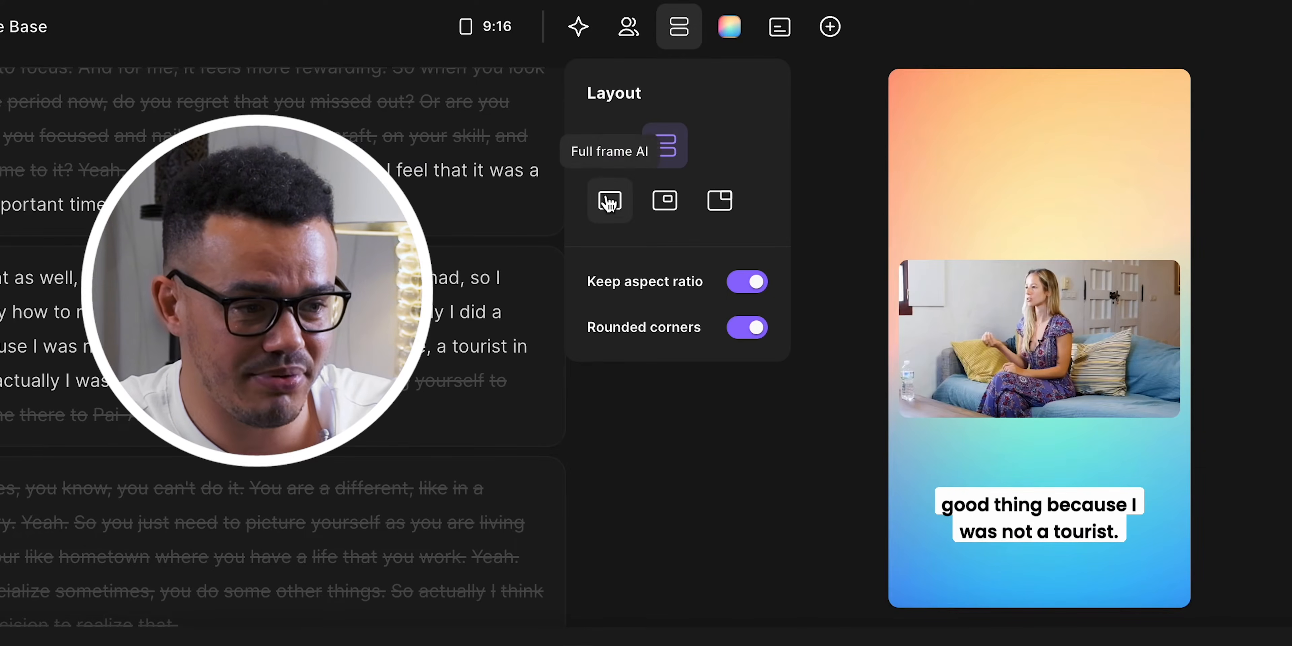
pyautogui.click(609, 202)
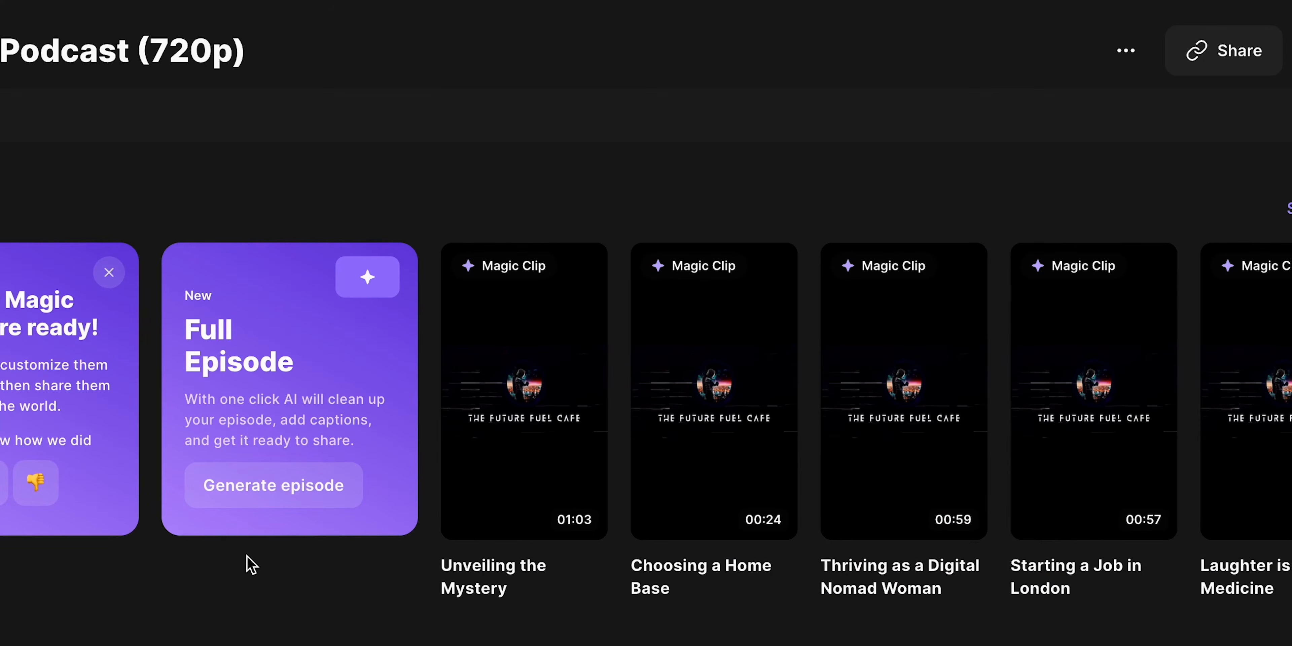
# Generate the AI full episode and open the resulting Full Episode edit from the complete list of edits.
pyautogui.click(281, 485)
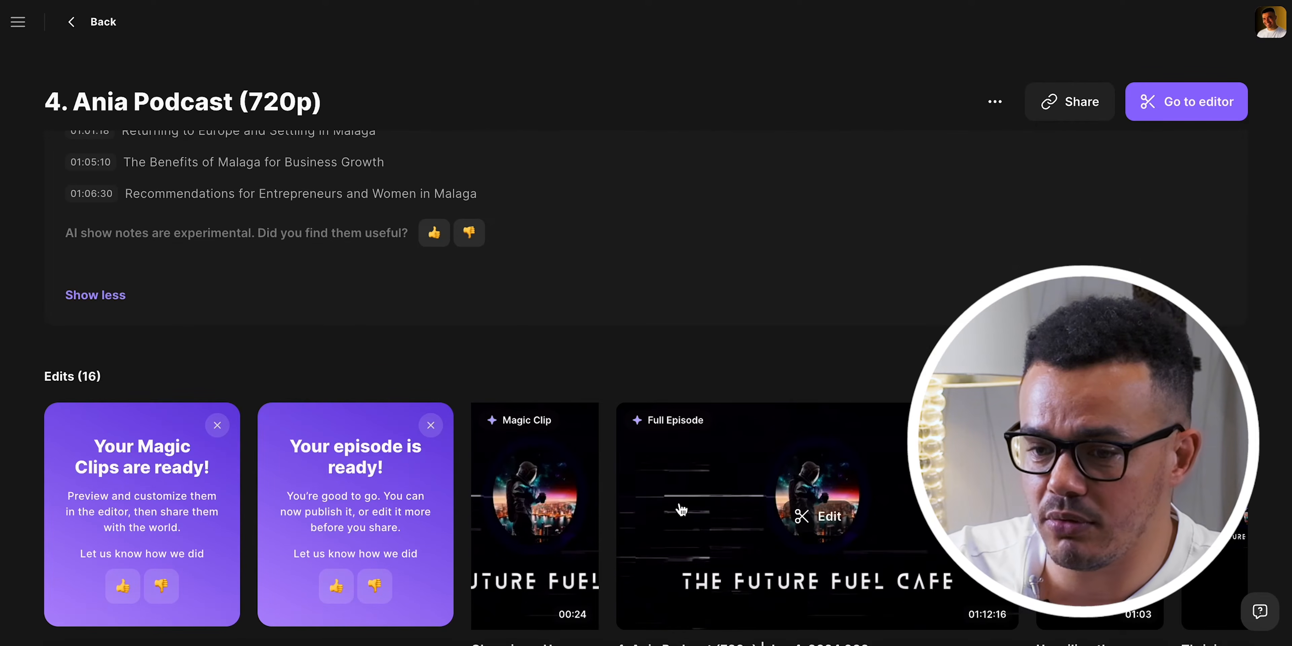
pyautogui.scroll(-3, 680, 509)
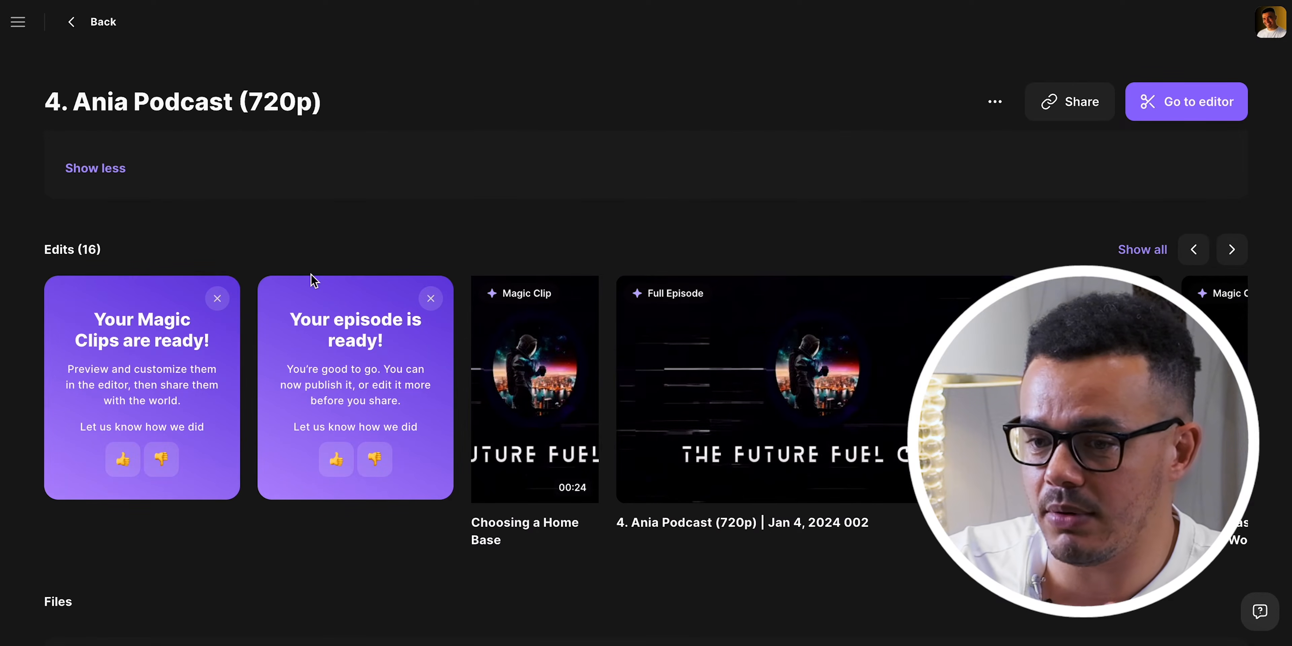
pyautogui.click(1129, 250)
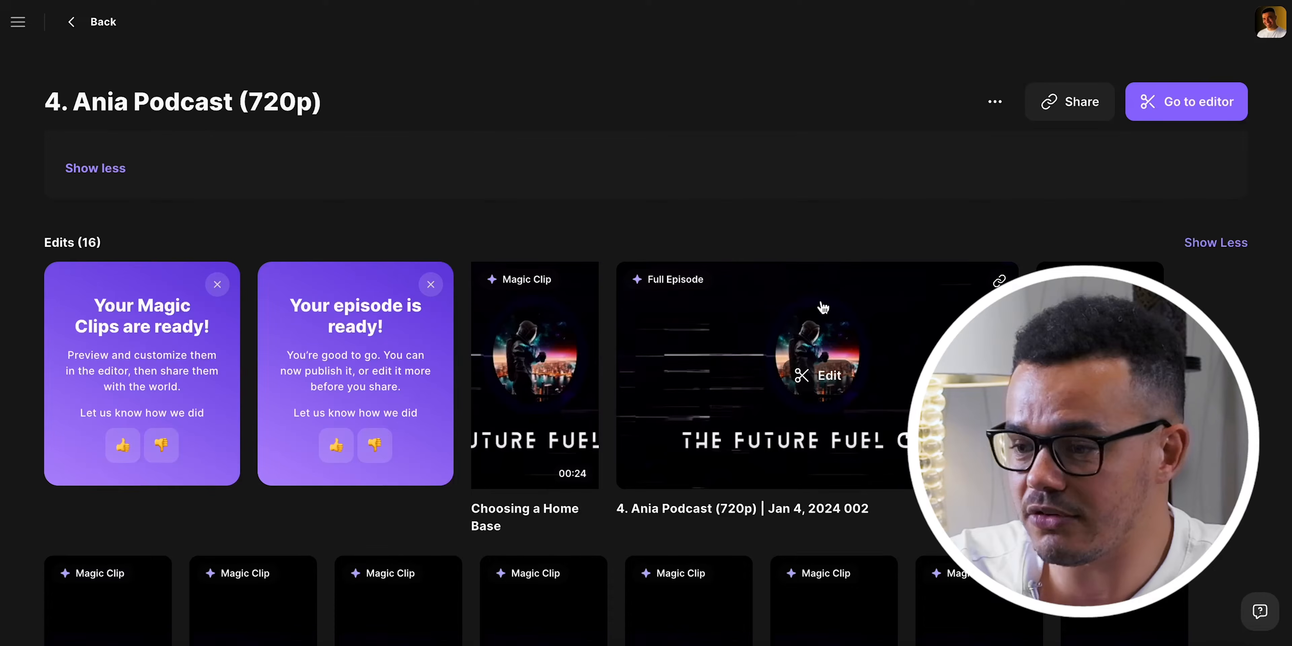
pyautogui.click(781, 335)
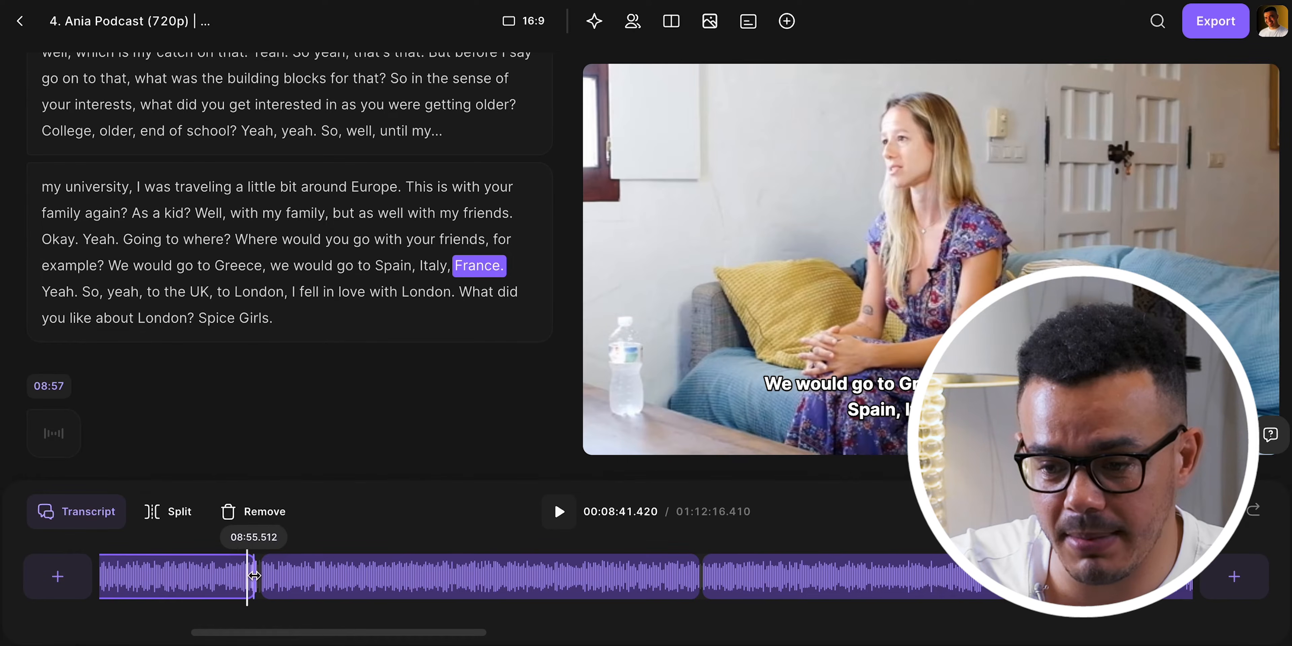
# Play the full episode from about 8:41 to check the cut at the silent section, and pause at about 8:53.
pyautogui.press('space')
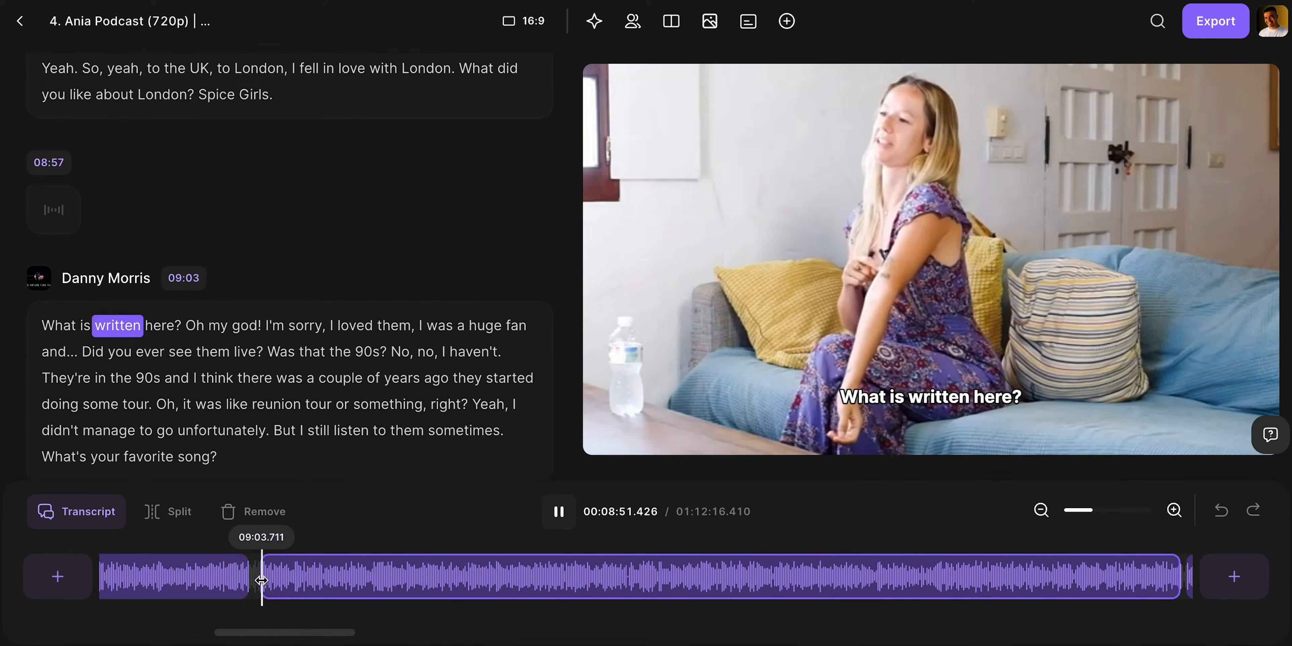
pyautogui.click(560, 511)
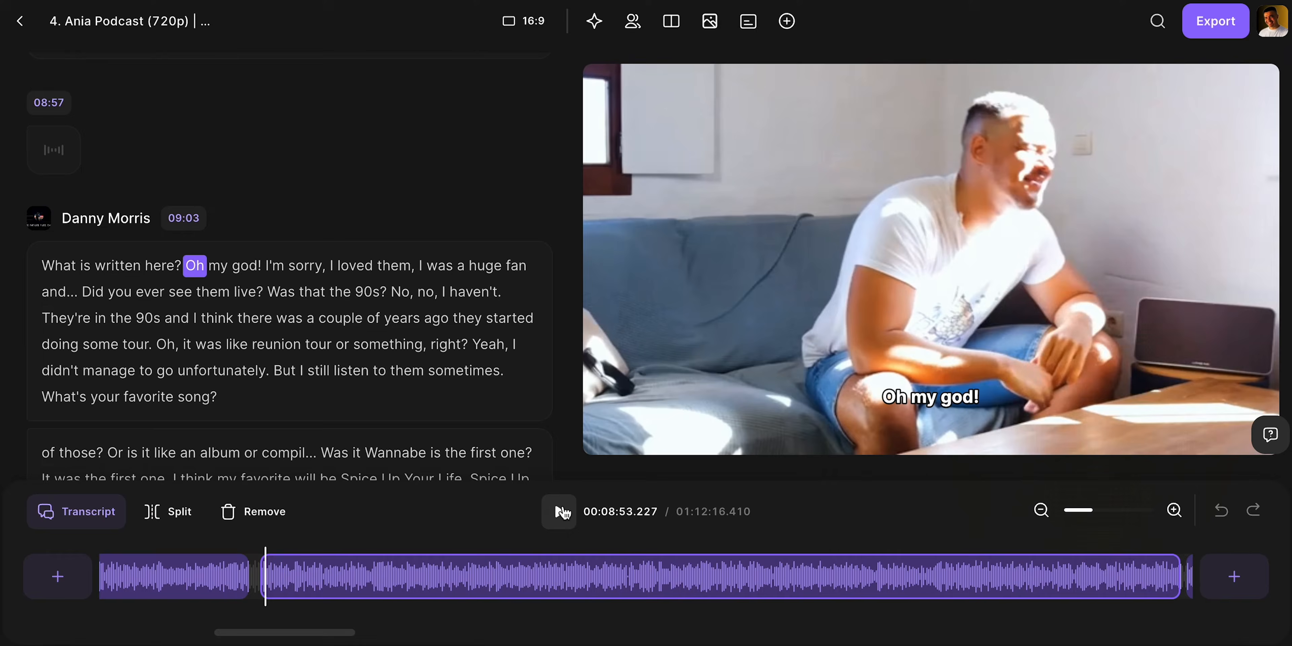